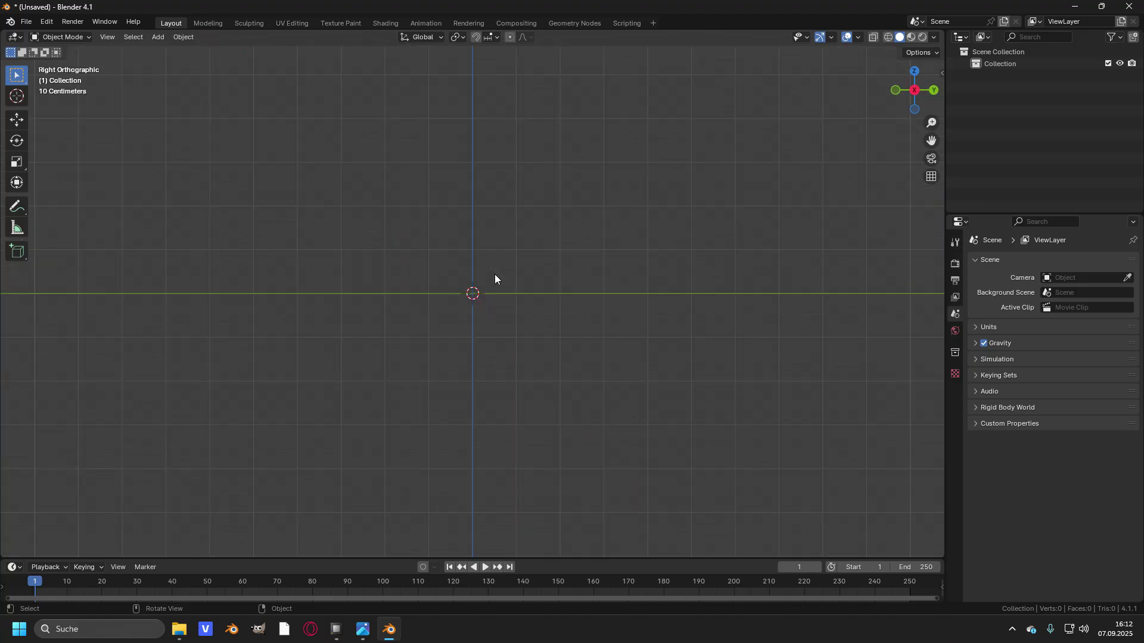
- Add the anthracite wheel rim photo as a reference image in the right orthographic view
key(shift+a)
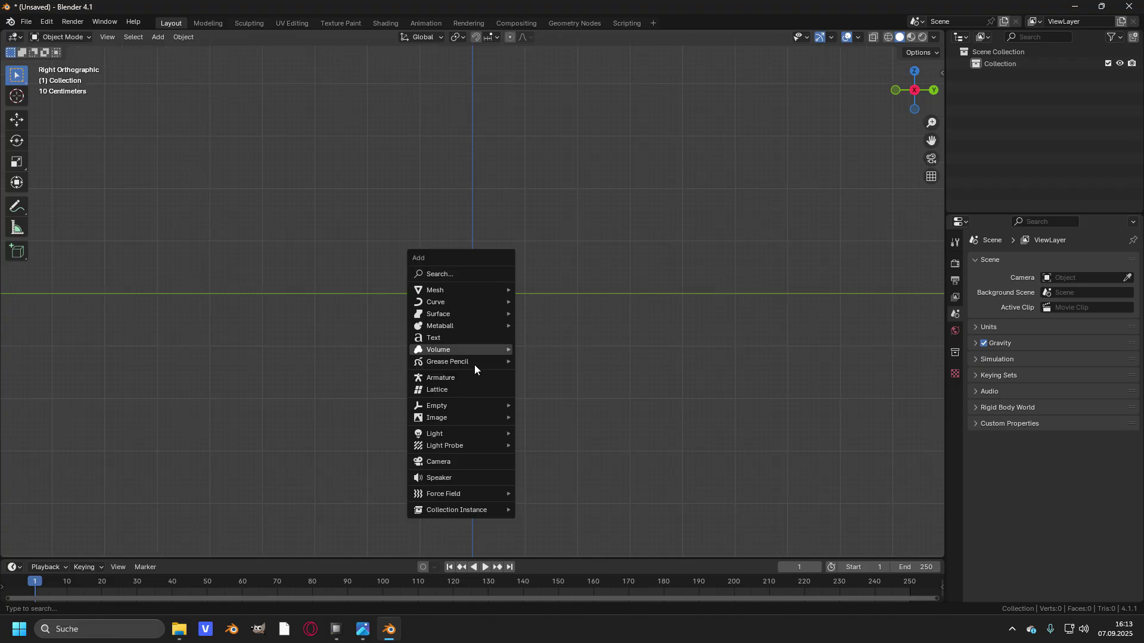
mouse_move(484, 419)
click(549, 417)
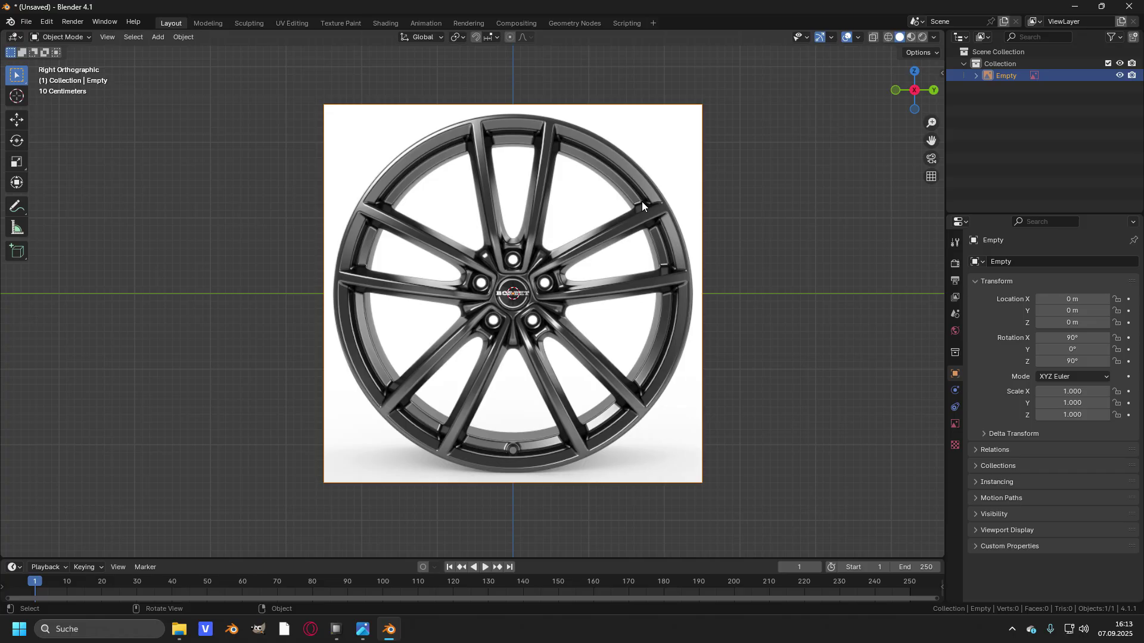
- Set the reference image's opacity to 0.1, turn off its display in perspective view, and deselect it
click(955, 423)
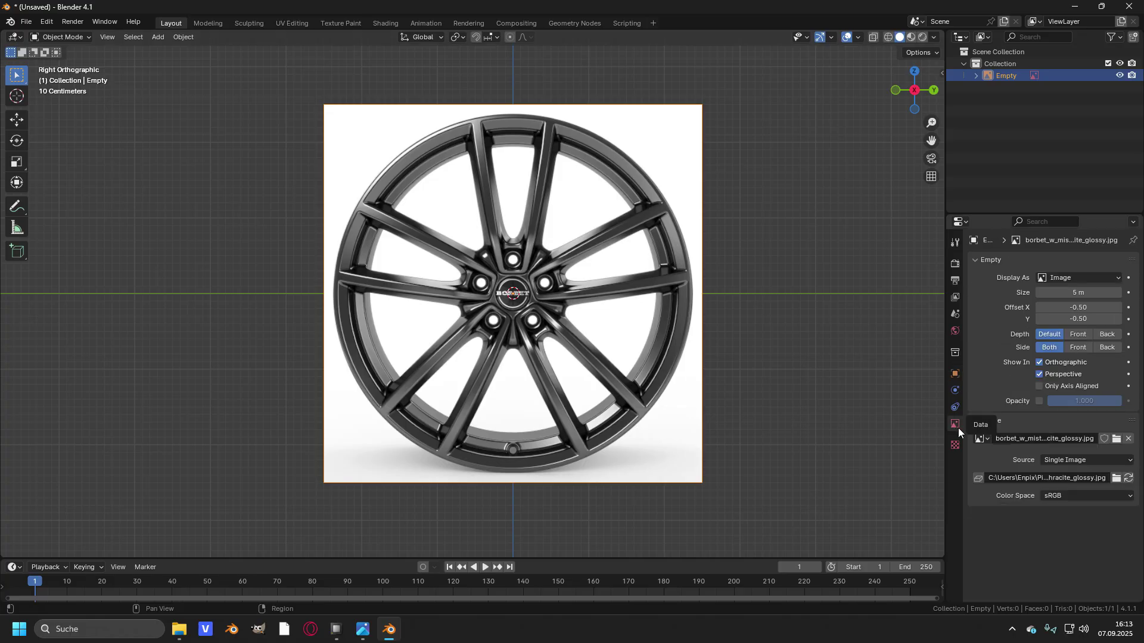
click(1039, 402)
click(1076, 406)
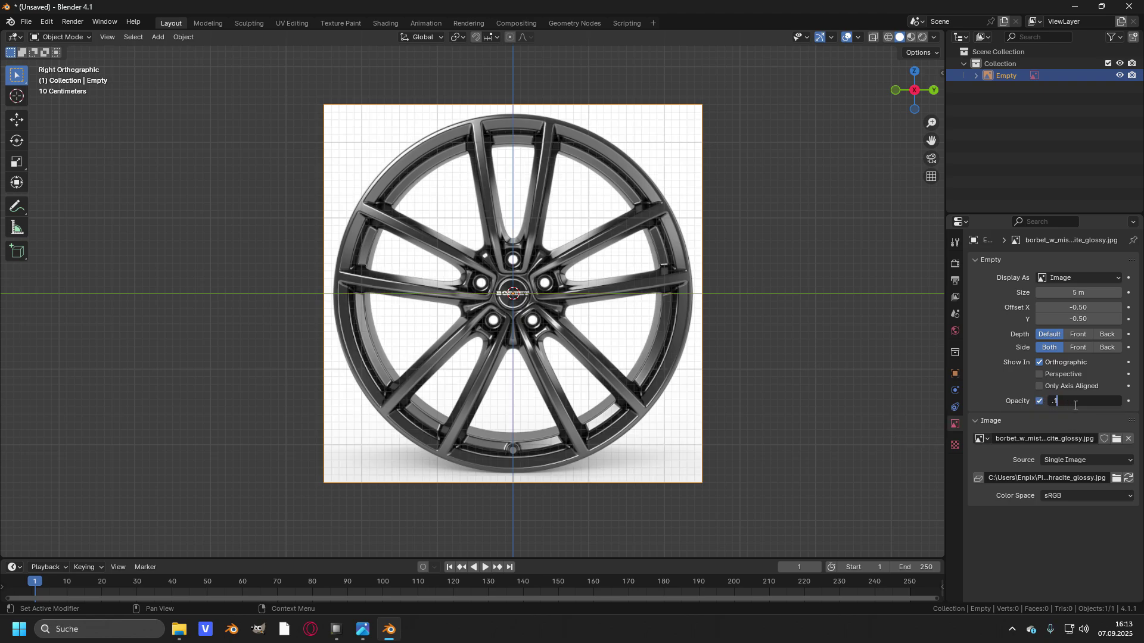
text(.1)
key(Return)
scroll(774, 267, up, 1)
click(774, 266)
- Add a mesh circle with 25 vertices and rotate it 90° around Y to face the reference image
key(shift+a)
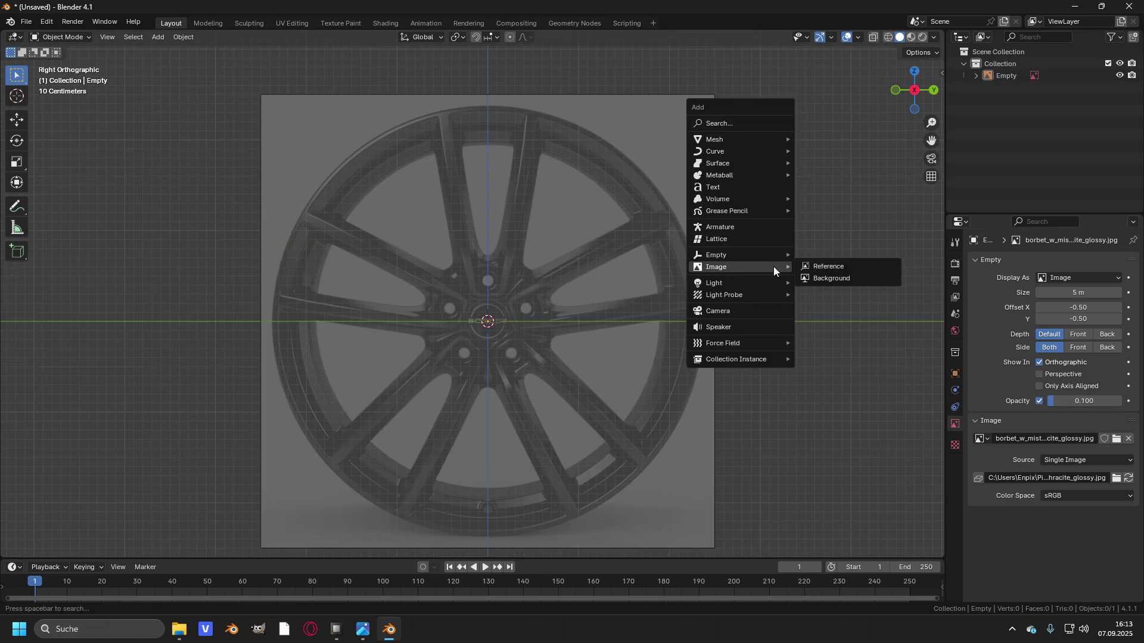
mouse_move(754, 139)
click(834, 163)
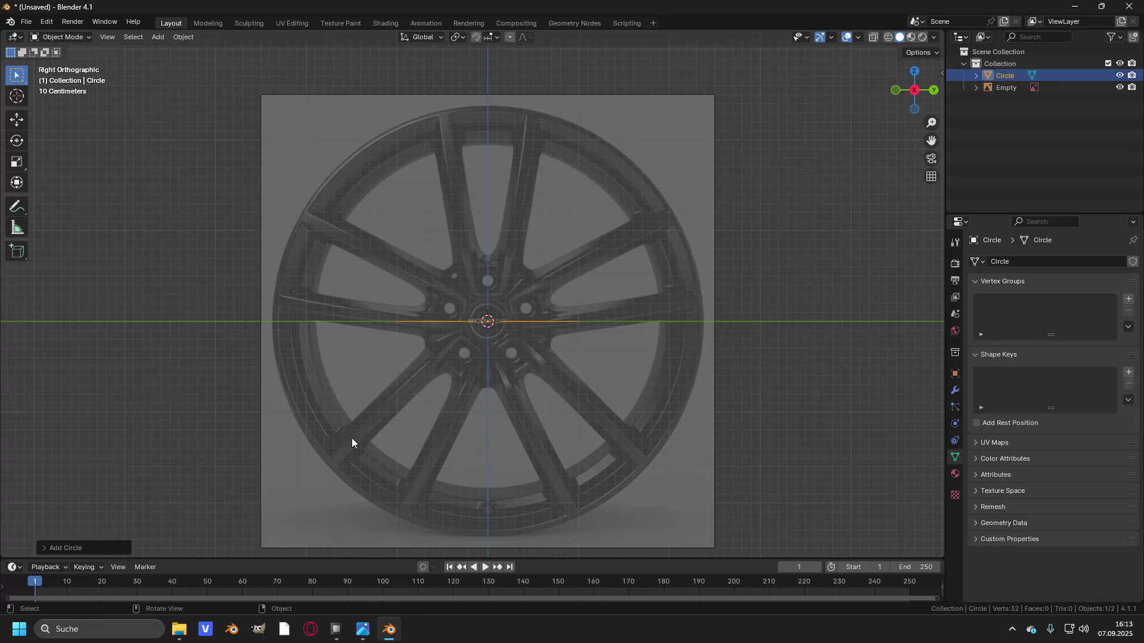
click(66, 548)
drag(152, 418, 128, 419)
click(160, 534)
text(90)
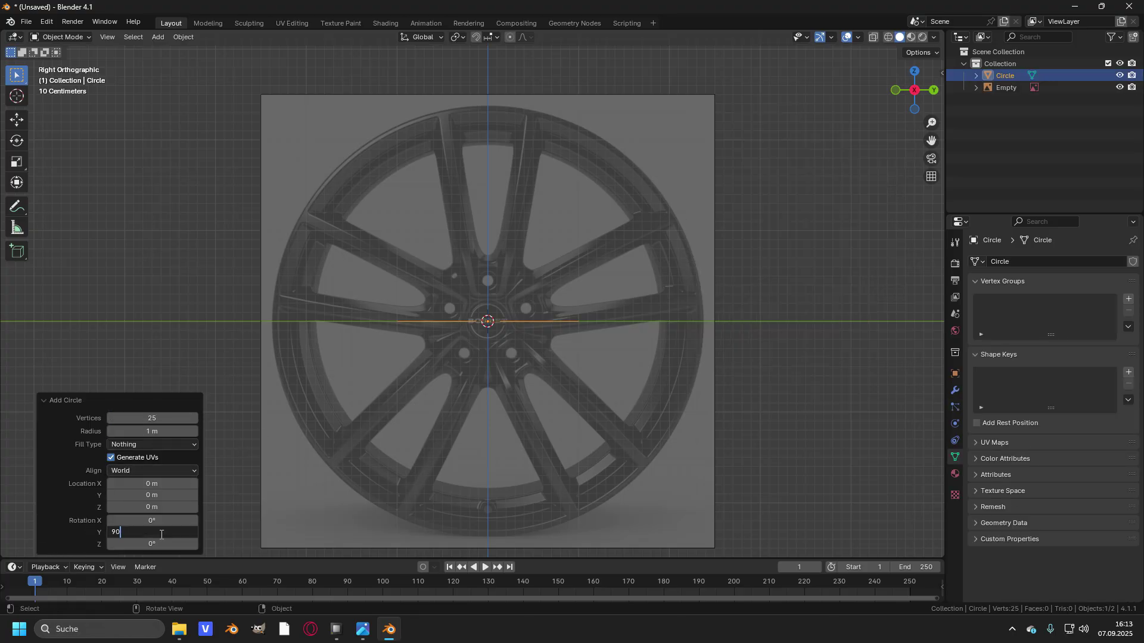
key(Return)
- In Edit Mode, scale the circle up until it matches the outer edge of the wheel rim
key(Tab)
scroll(582, 255, up, 1)
key(s)
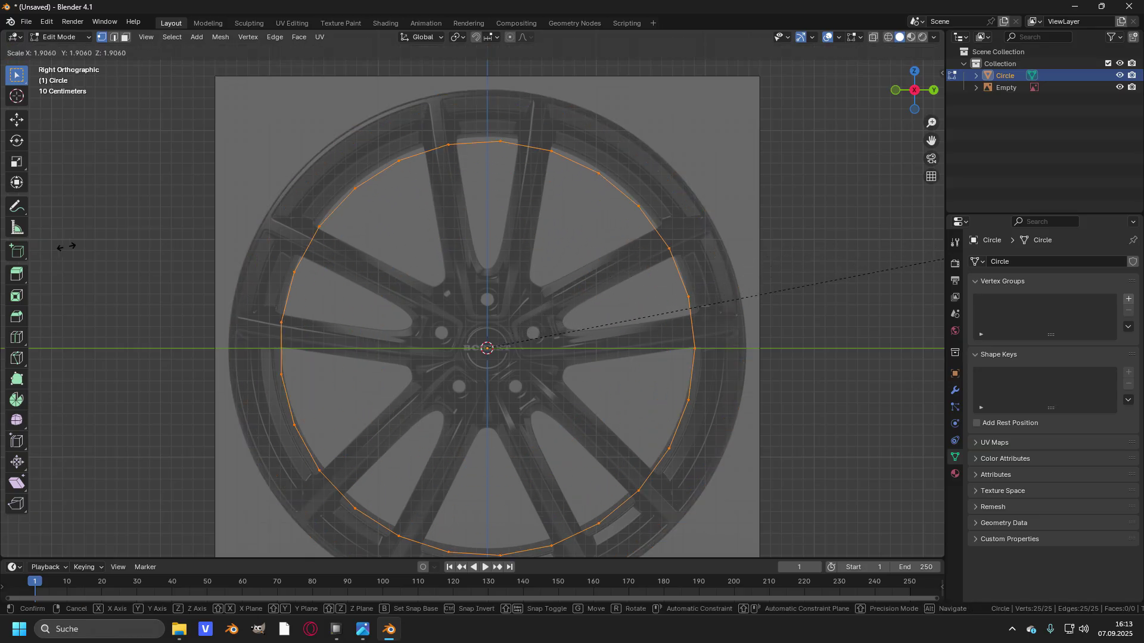
click(195, 255)
scroll(684, 171, up, 8)
key(s)
click(696, 180)
- Rotate the circle about -10.9° in the view so its topmost segment lies level and centred on the vertical axis
scroll(697, 180, down, 3)
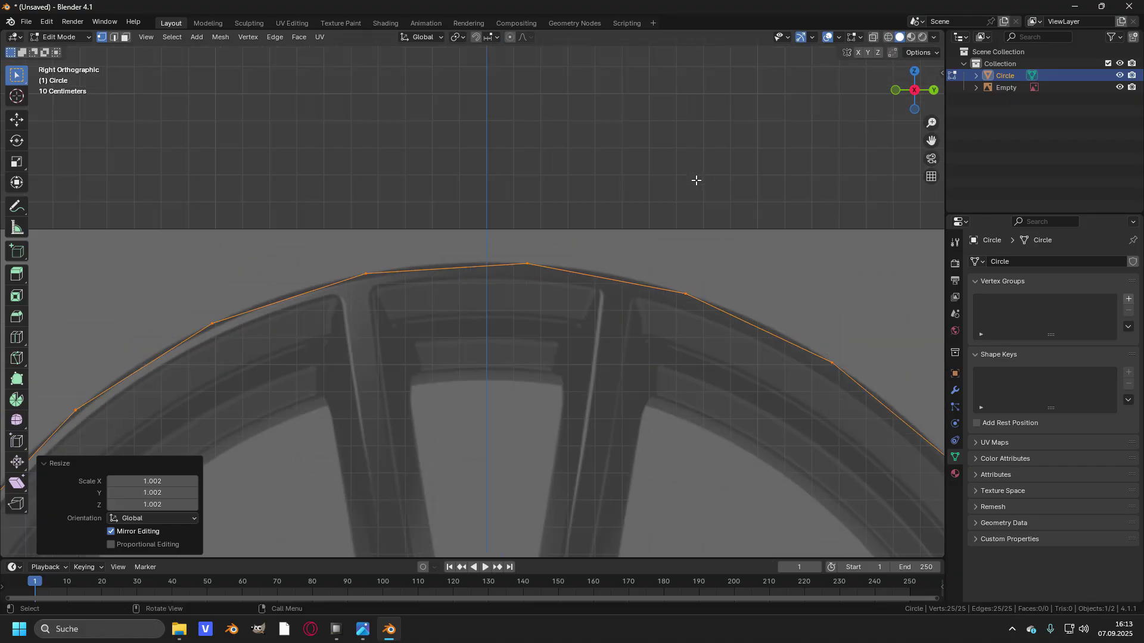
scroll(613, 237, down, 2)
scroll(566, 227, up, 2)
scroll(626, 204, down, 2)
scroll(626, 207, up, 2)
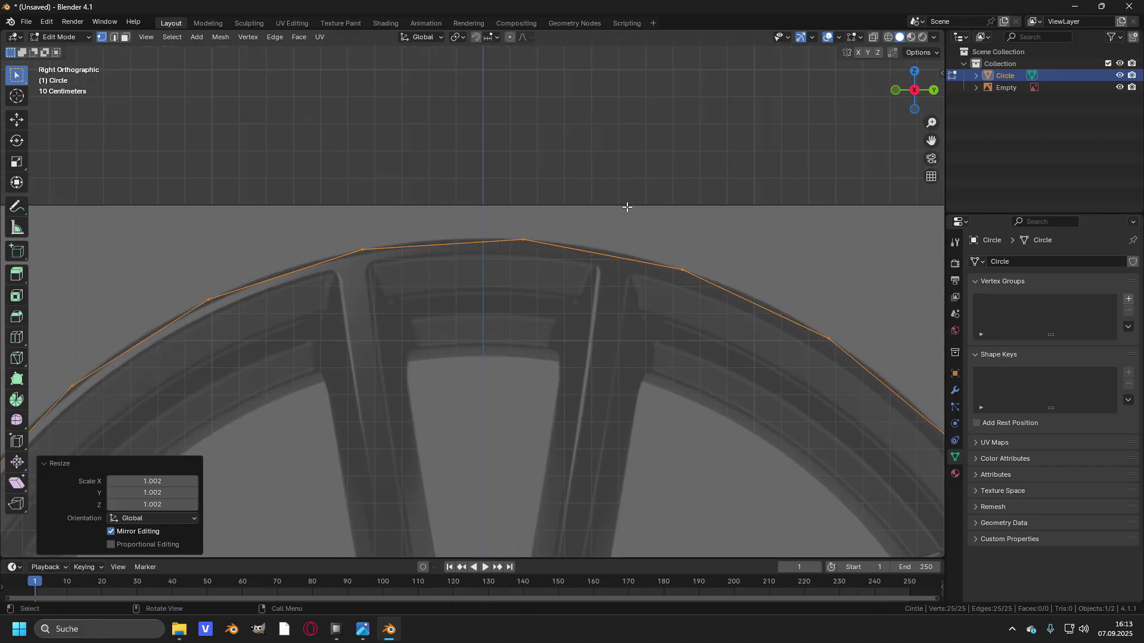
scroll(703, 186, up, 1)
key(r)
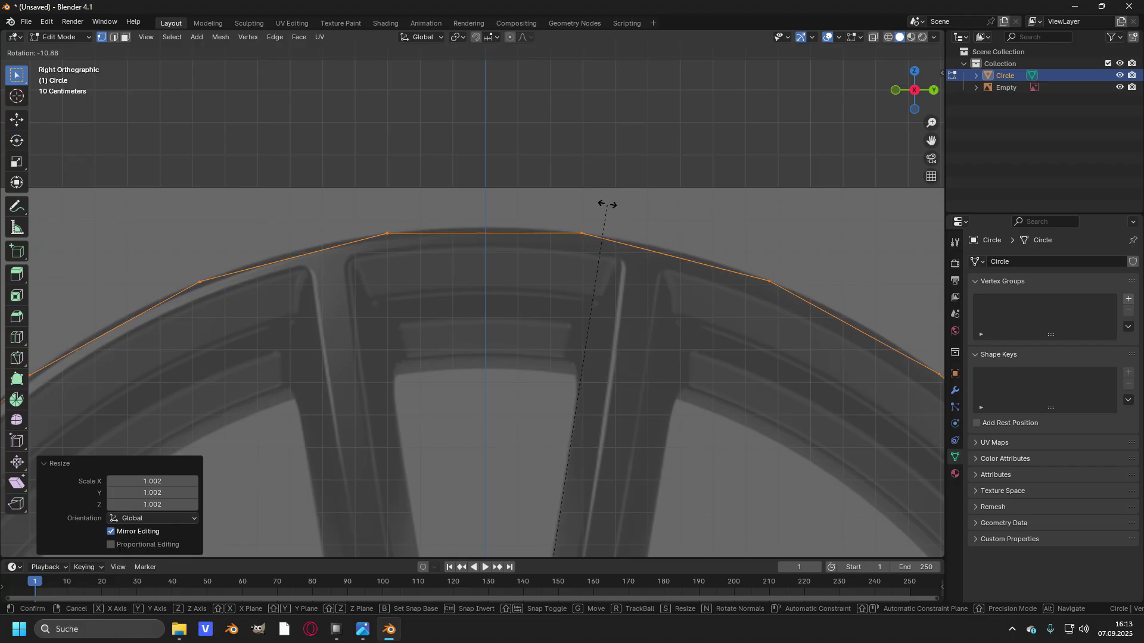
click(607, 204)
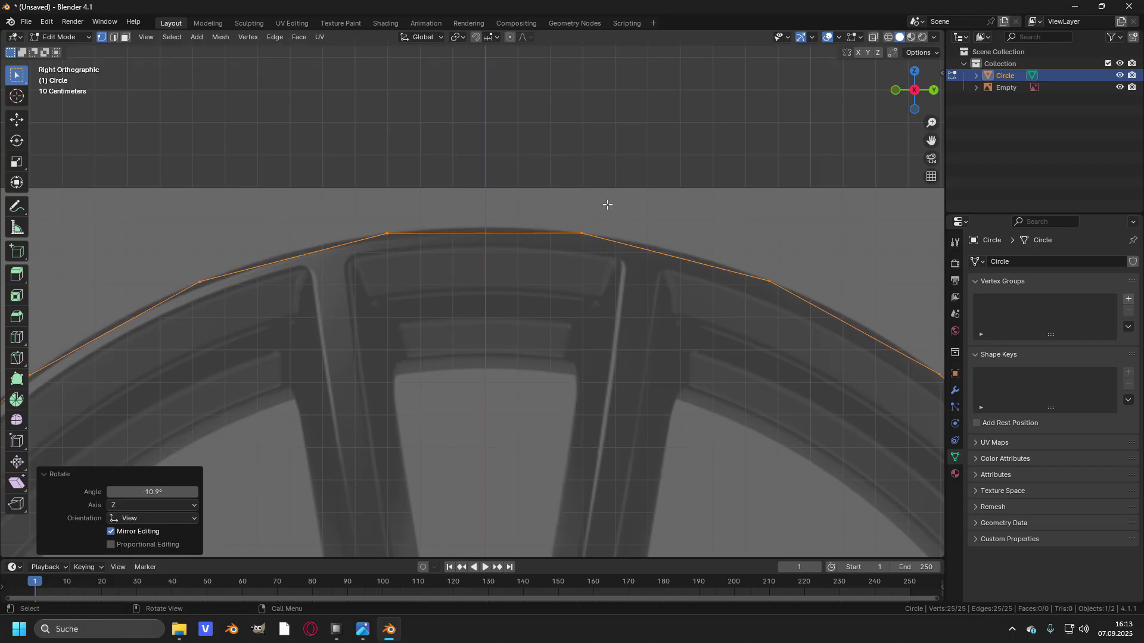
- Duplicate the circle in place, separate the copy into its own object, and return to Object Mode
scroll(605, 216, down, 4)
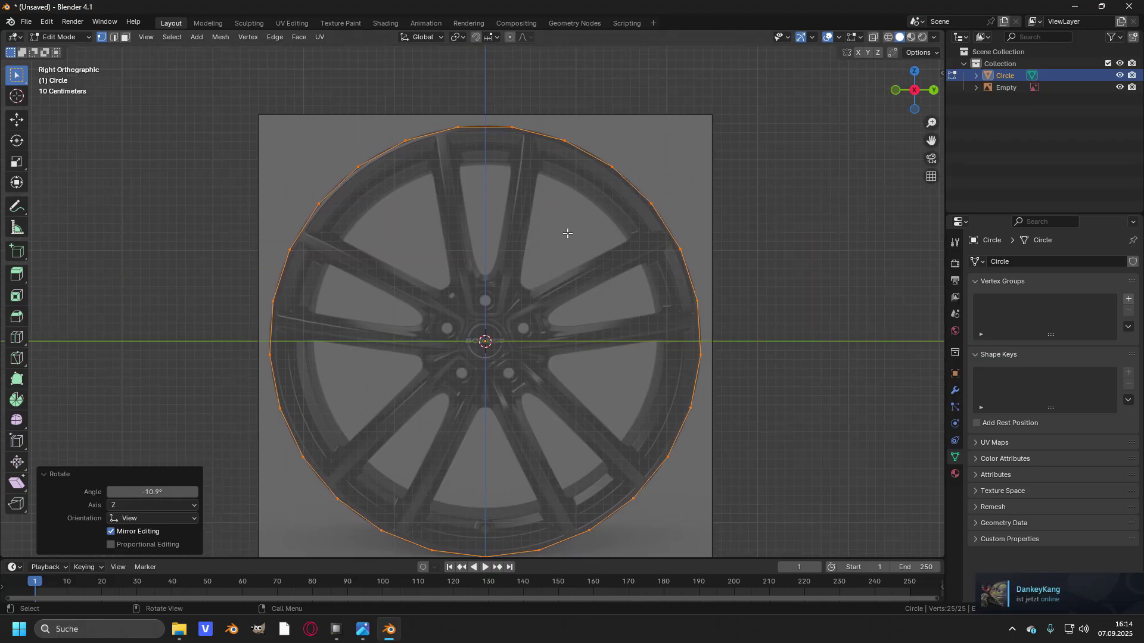
key(g)
key(Escape)
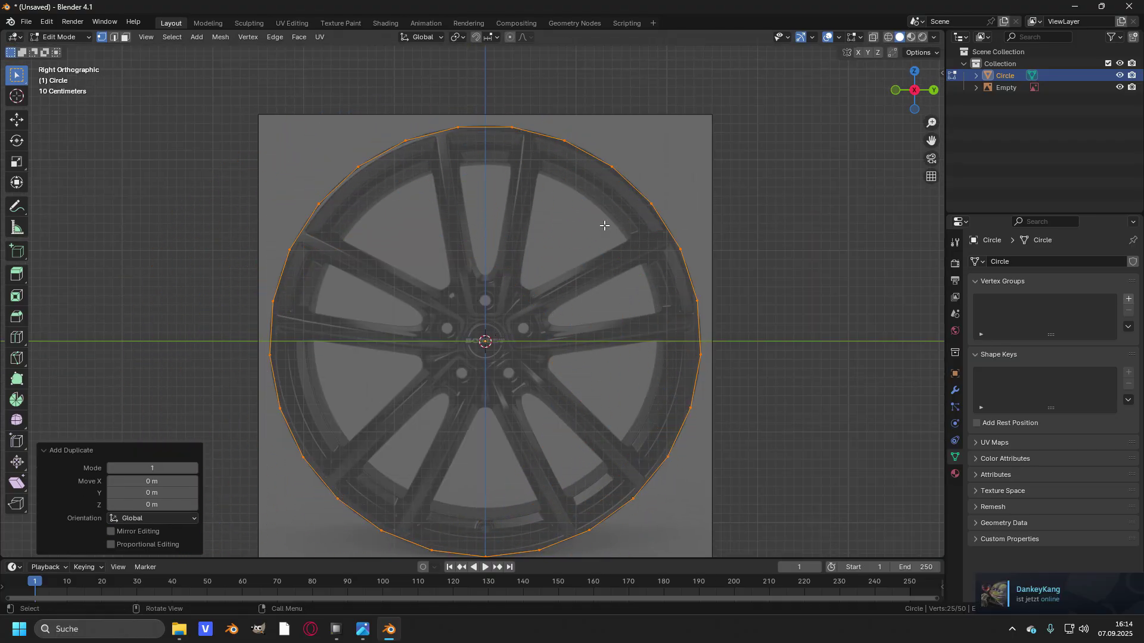
key(p)
click(619, 281)
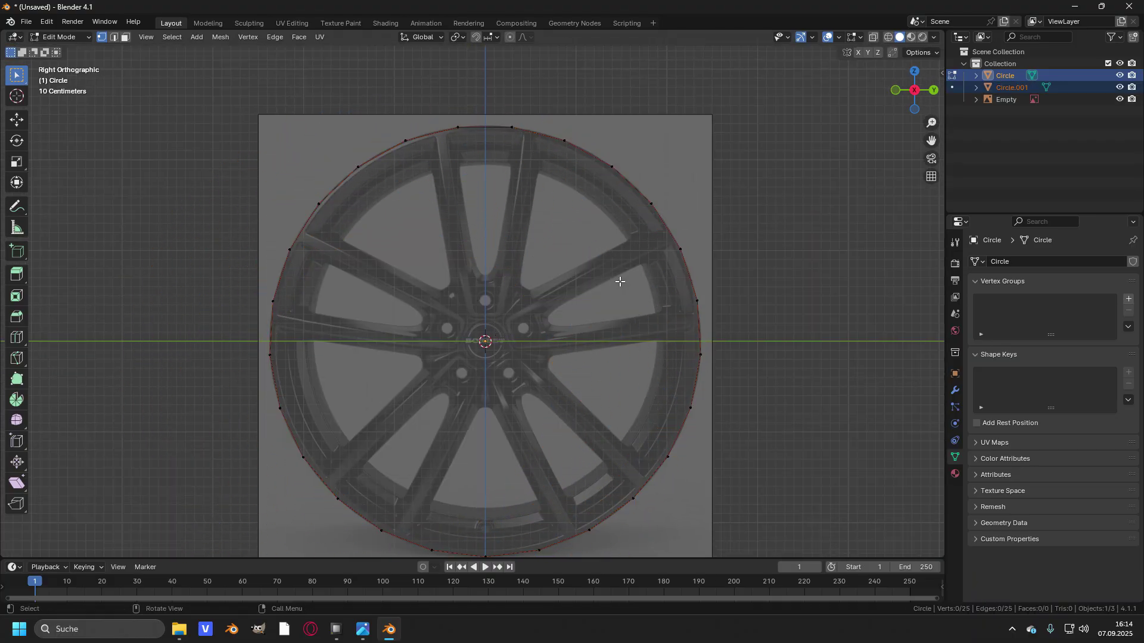
key(Tab)
- Rename the separated copy "Circle Backup", hide it in the viewport, and select the original Circle
double_click(1029, 88)
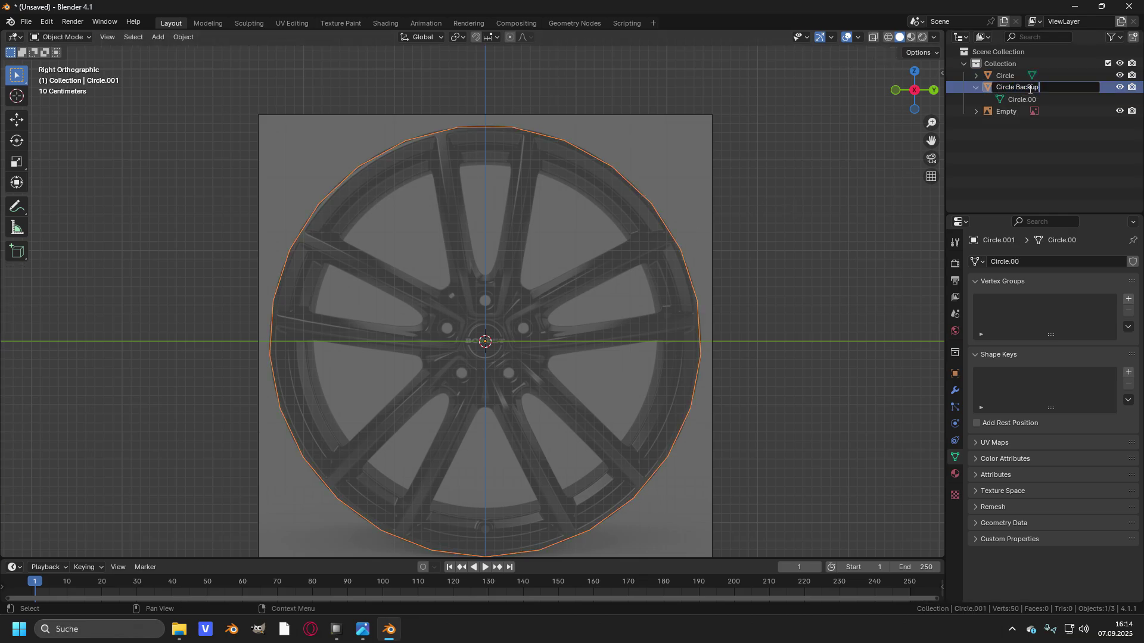
text(Circle Backup)
key(Return)
click(1119, 87)
click(1013, 75)
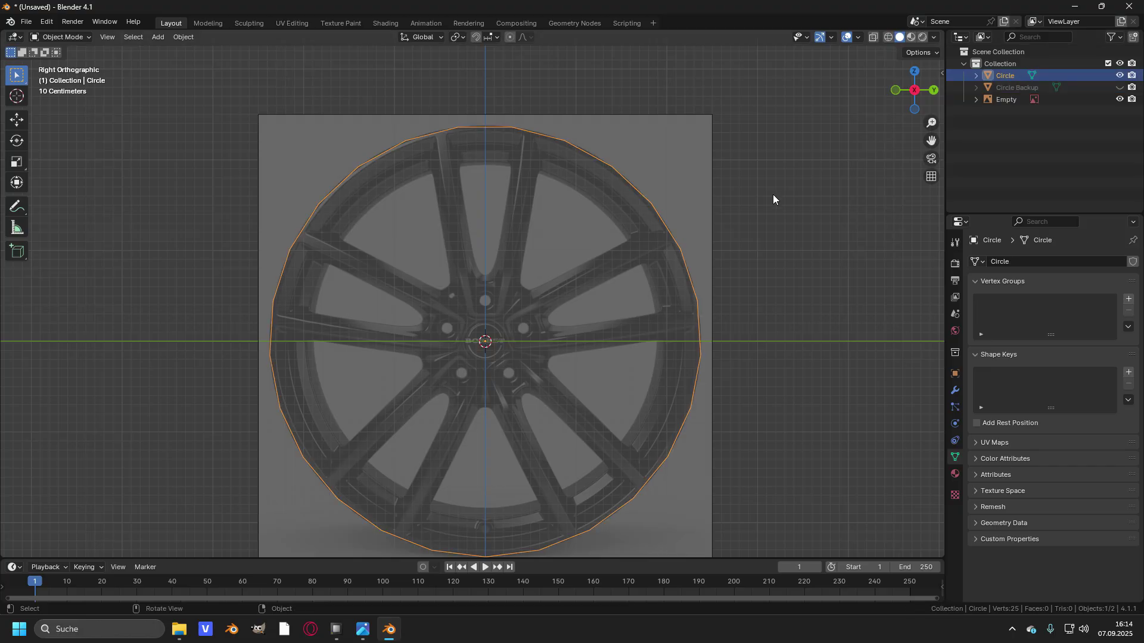
- Delete all vertices of the Circle except the six forming the arc at the top of the rim
key(Tab)
scroll(689, 210, up, 2)
shift+middle_drag(501, 150, 519, 182)
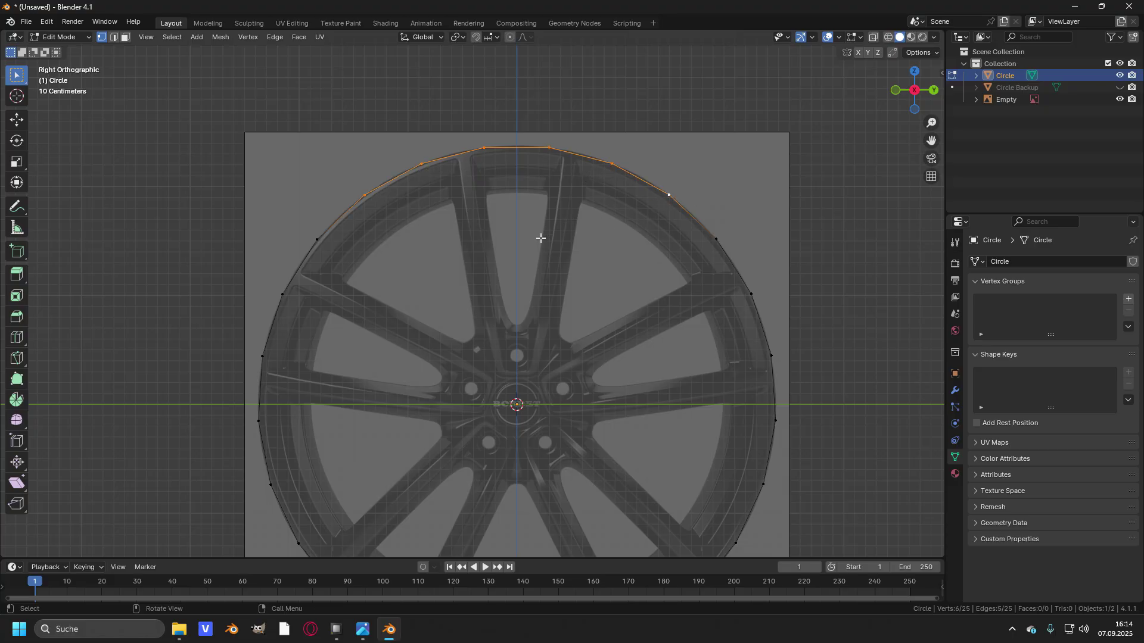
key(ctrl+i)
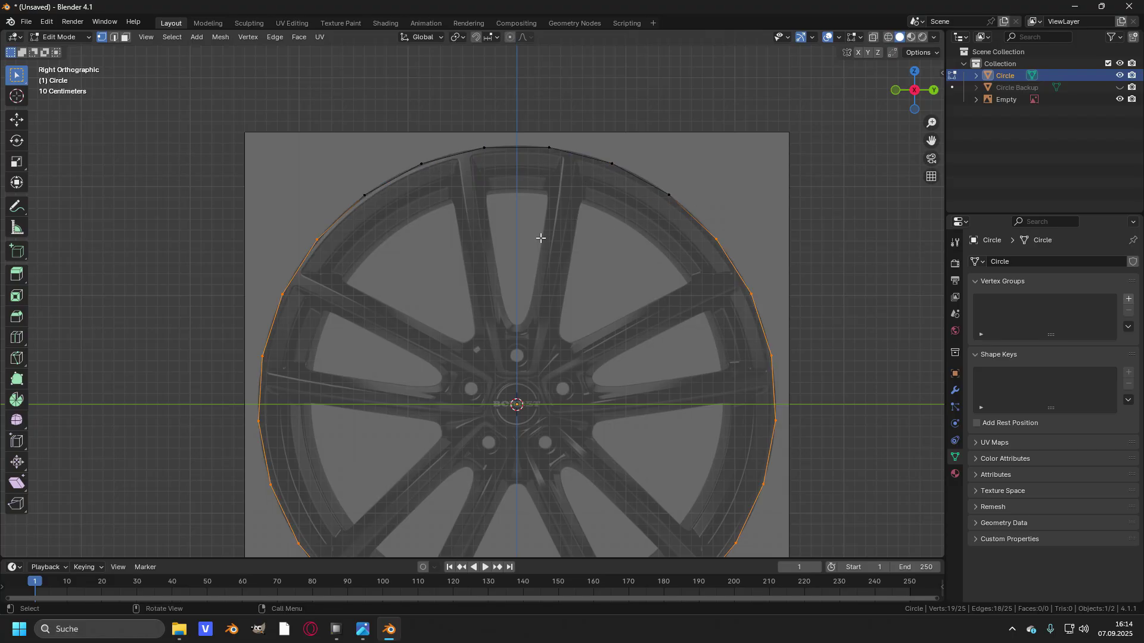
key(x)
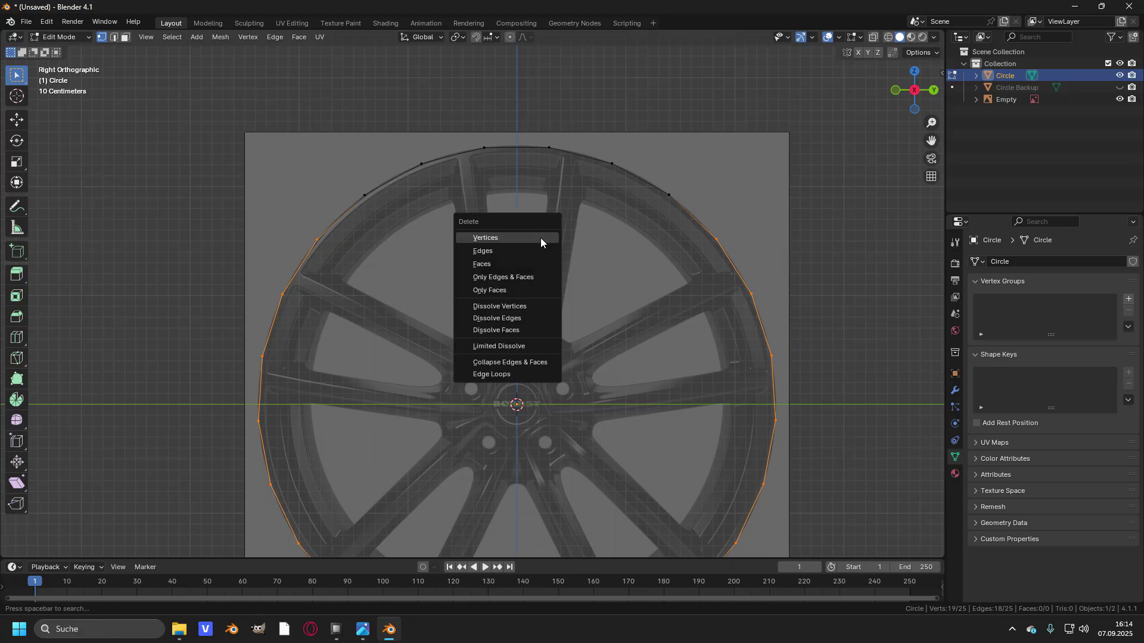
click(541, 238)
- Select the whole remaining arc and set the pivot point to the 3D Cursor
key(a)
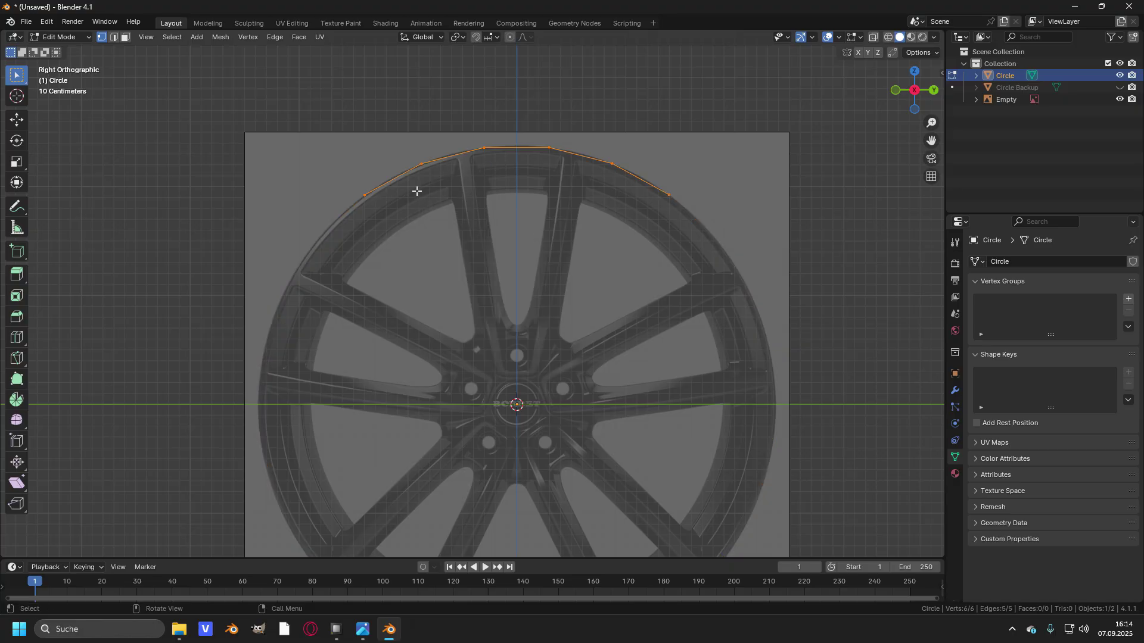
scroll(507, 175, up, 2)
key(period)
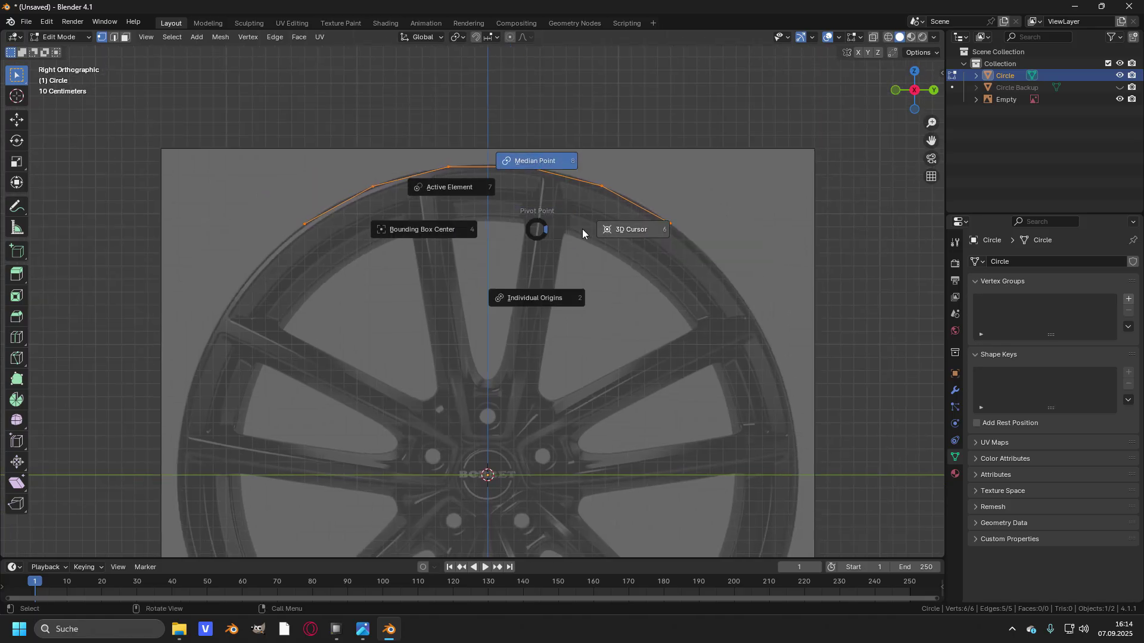
click(630, 228)
- Extrude the arc inward toward the wheel centre at a scale of 0.975 to form a thin rim strip
scroll(602, 226, up, 5)
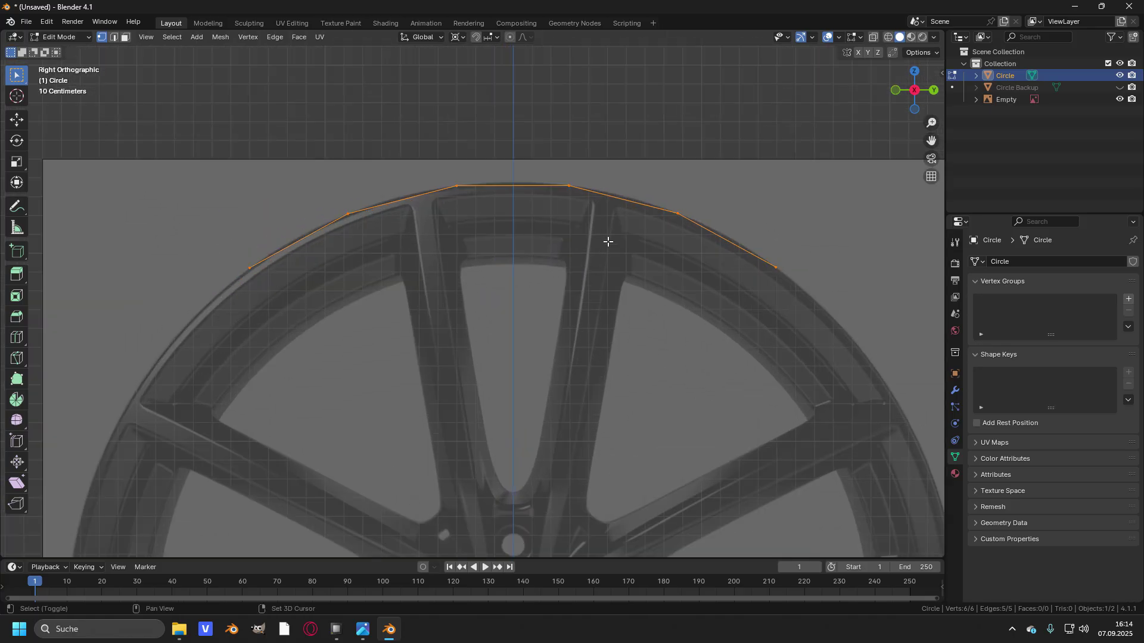
key(e)
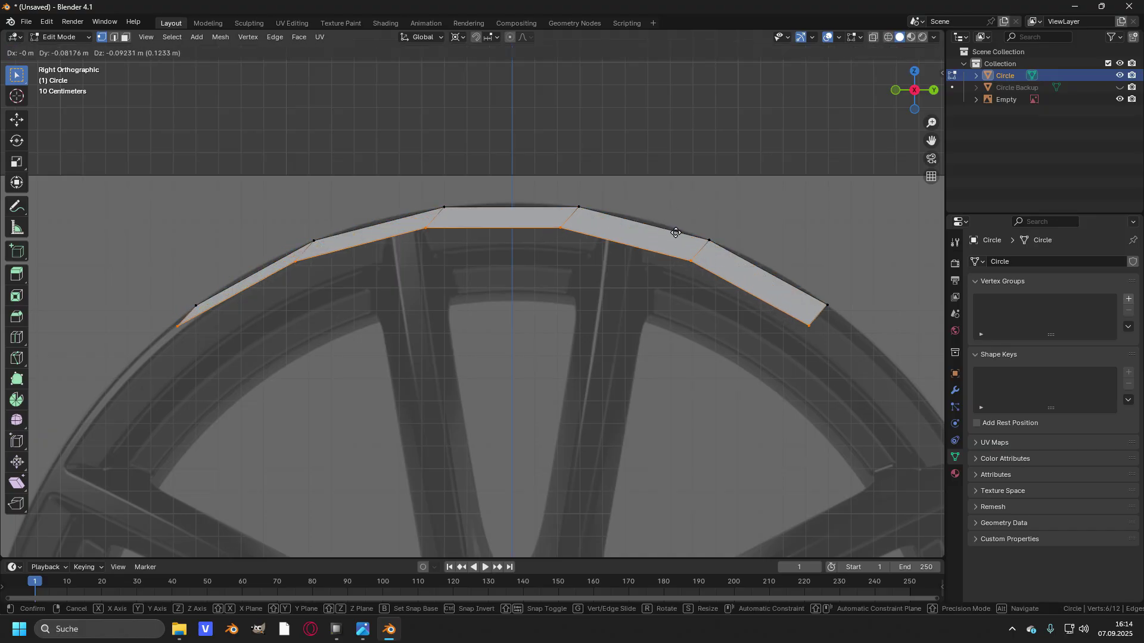
key(s)
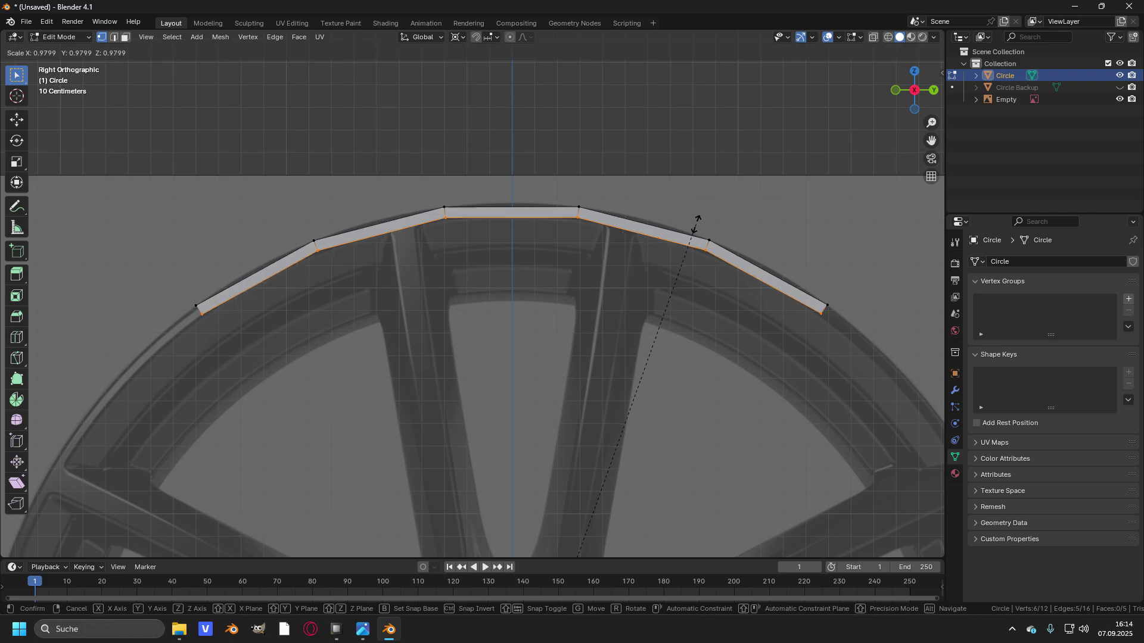
click(693, 223)
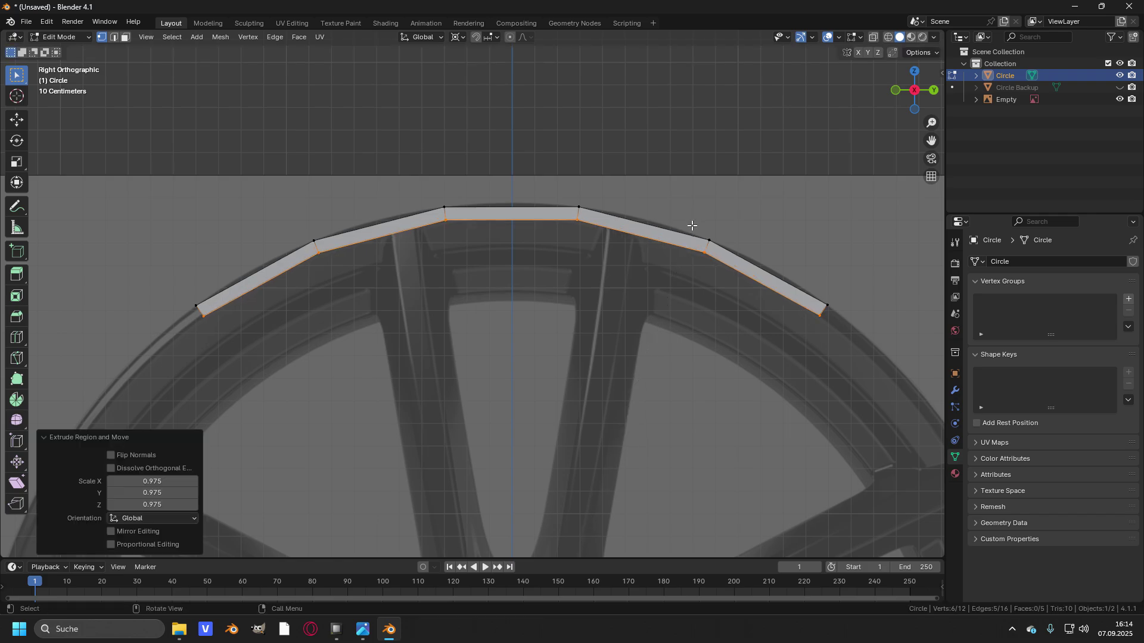
- Add a loop cut at each spoke's outer side on the rim strip, slid by factors -0.122 and 0.089
scroll(673, 246, down, 1)
scroll(672, 245, up, 2)
scroll(578, 174, down, 1)
shift+middle_drag(501, 228, 459, 297)
scroll(459, 298, up, 1)
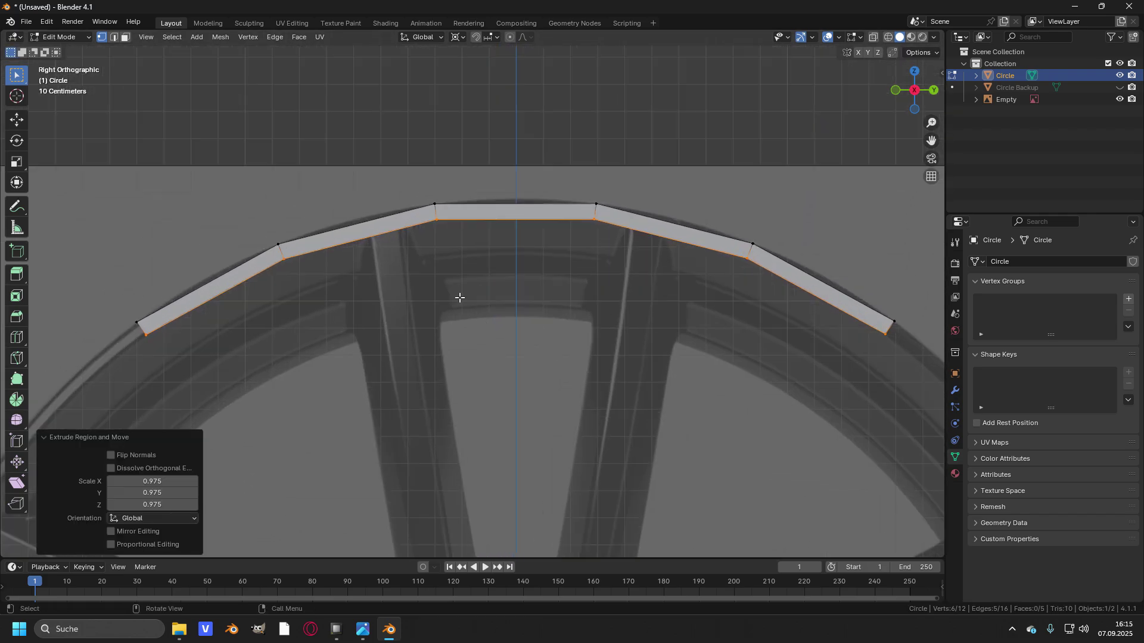
key(ctrl+r)
click(366, 245)
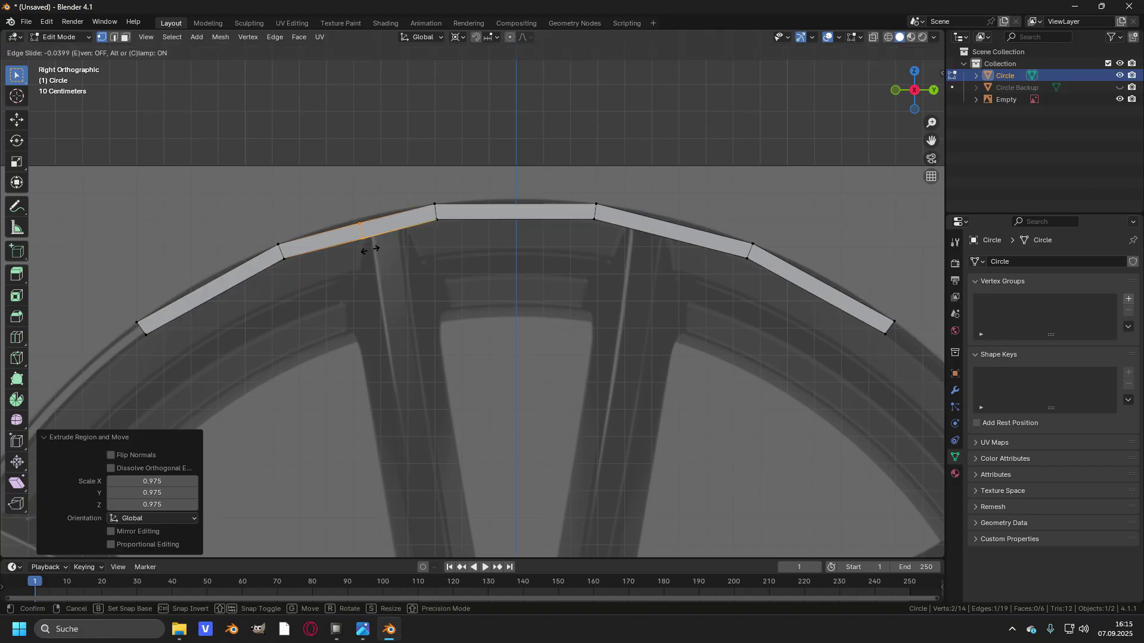
click(377, 255)
key(ctrl+r)
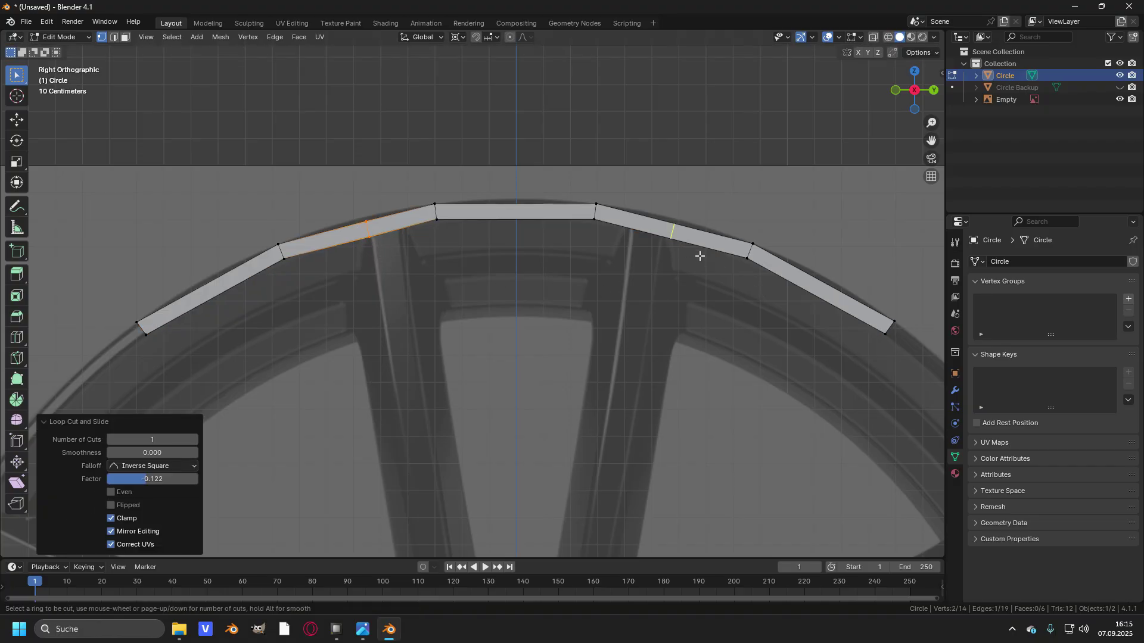
click(699, 257)
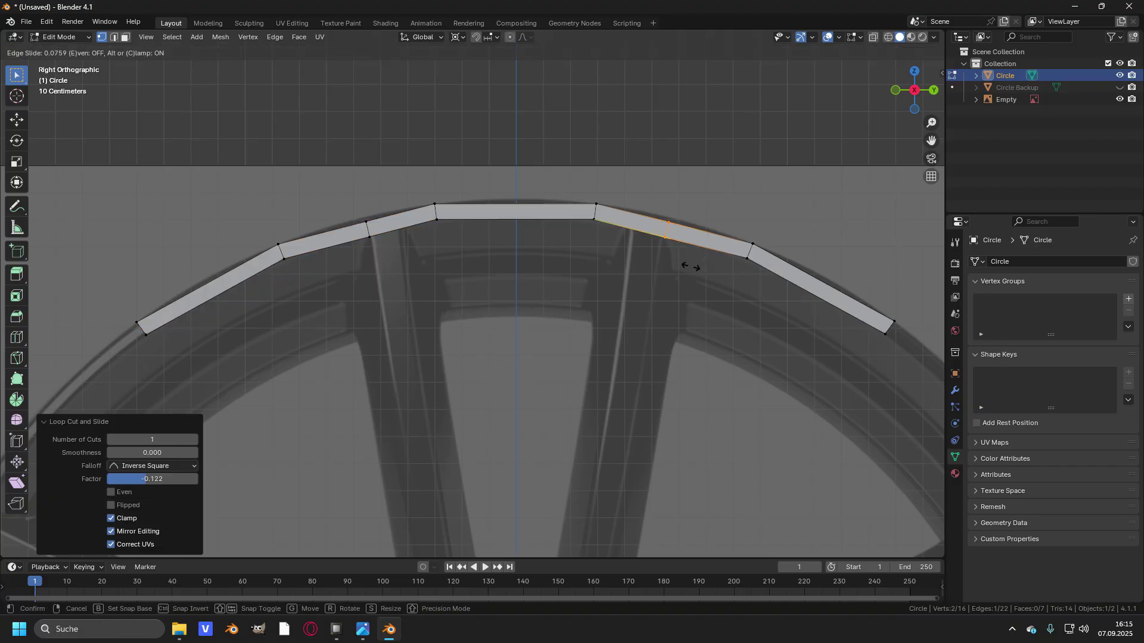
click(691, 267)
- Add an unslid loop cut at the inner side of each of the two spokes on the rim strip
key(ctrl+r)
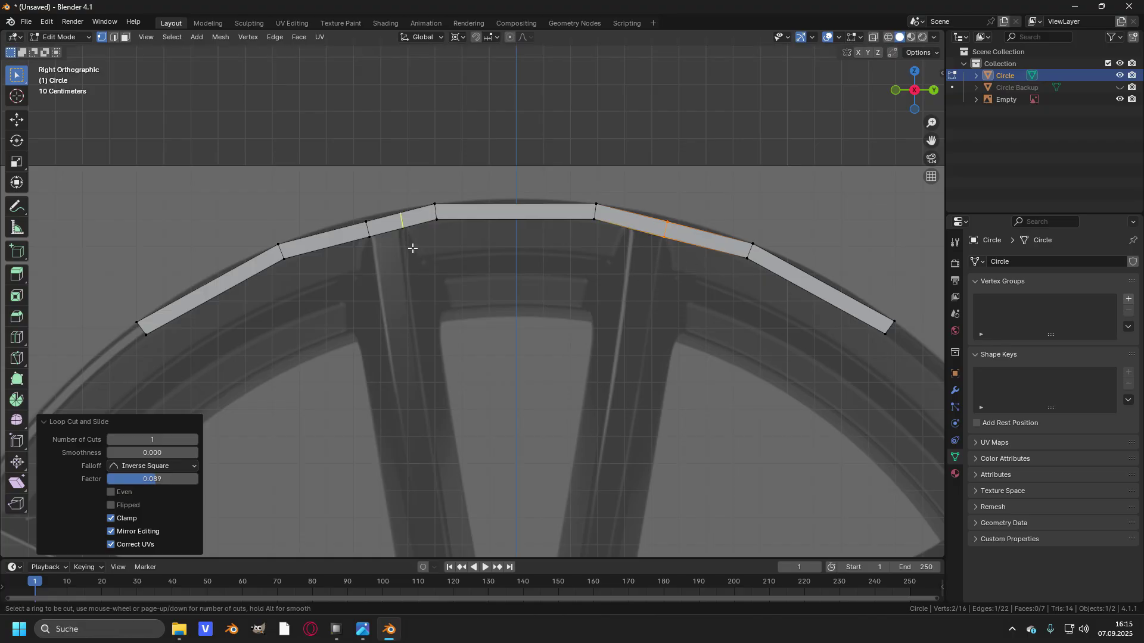
click(412, 248)
right_click(504, 306)
key(ctrl+r)
click(630, 255)
right_click(629, 254)
- Select the strip's inner edges above both spokes and extrude them toward the hub at a scale of 0.248
shift+middle_drag(389, 238, 388, 212)
key(2)
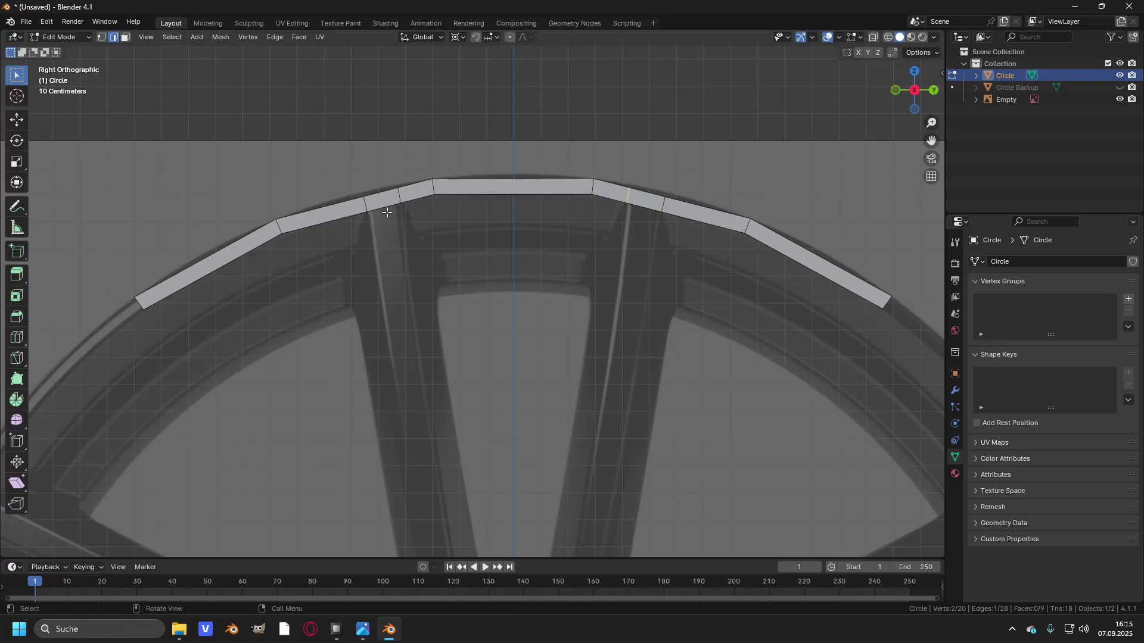
shift+click(641, 214)
scroll(628, 314, down, 2)
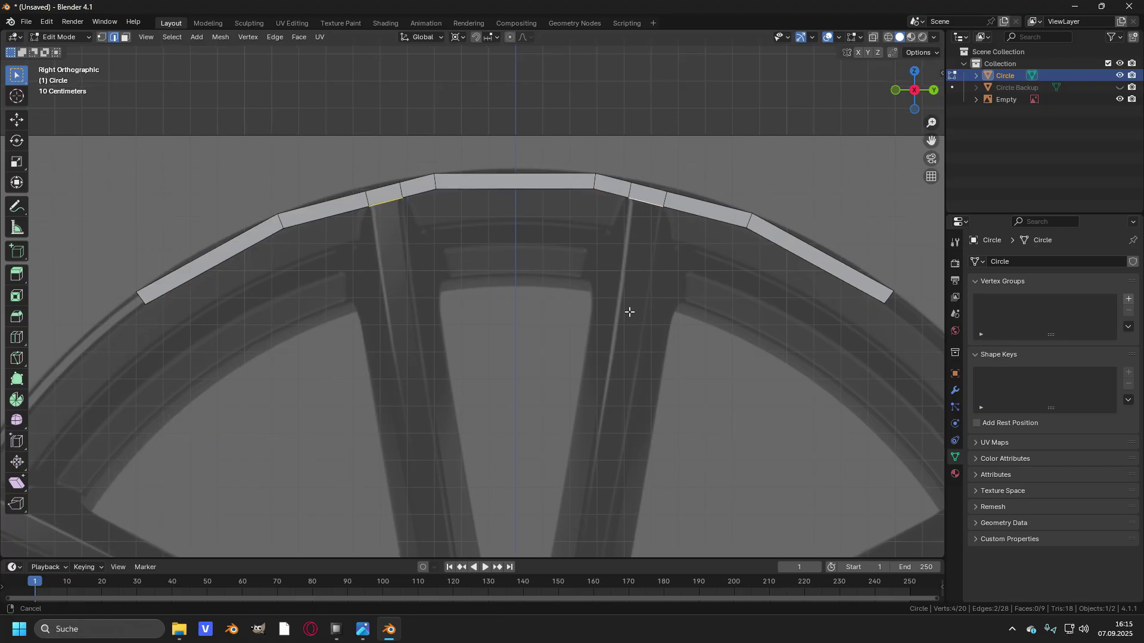
key(e)
key(s)
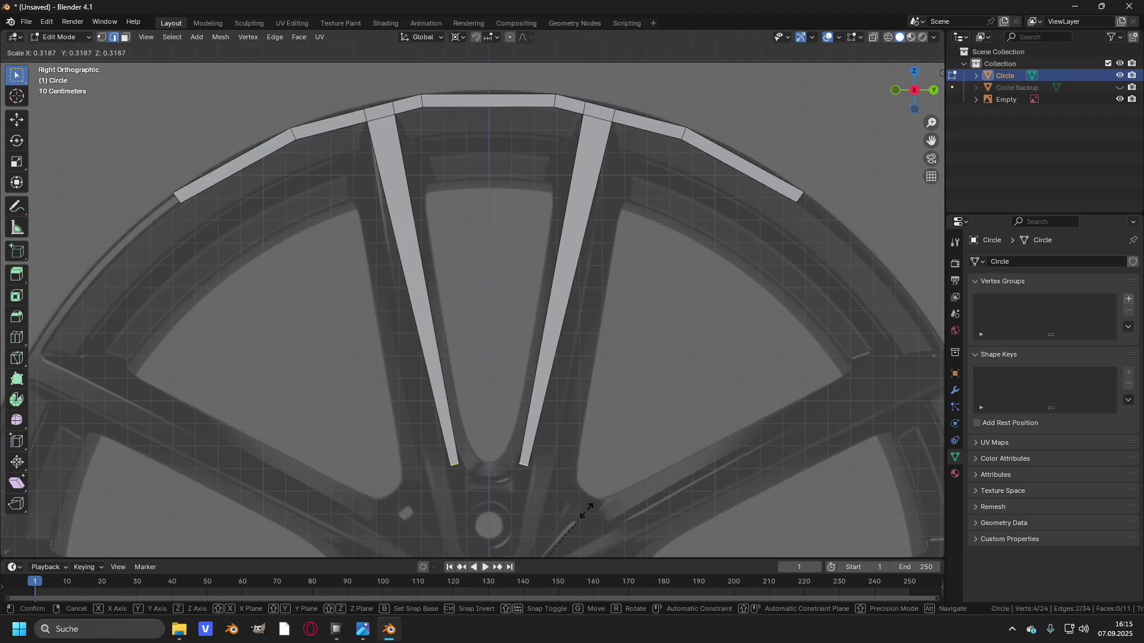
click(557, 525)
shift+middle_drag(557, 524, 554, 327)
scroll(554, 327, up, 3)
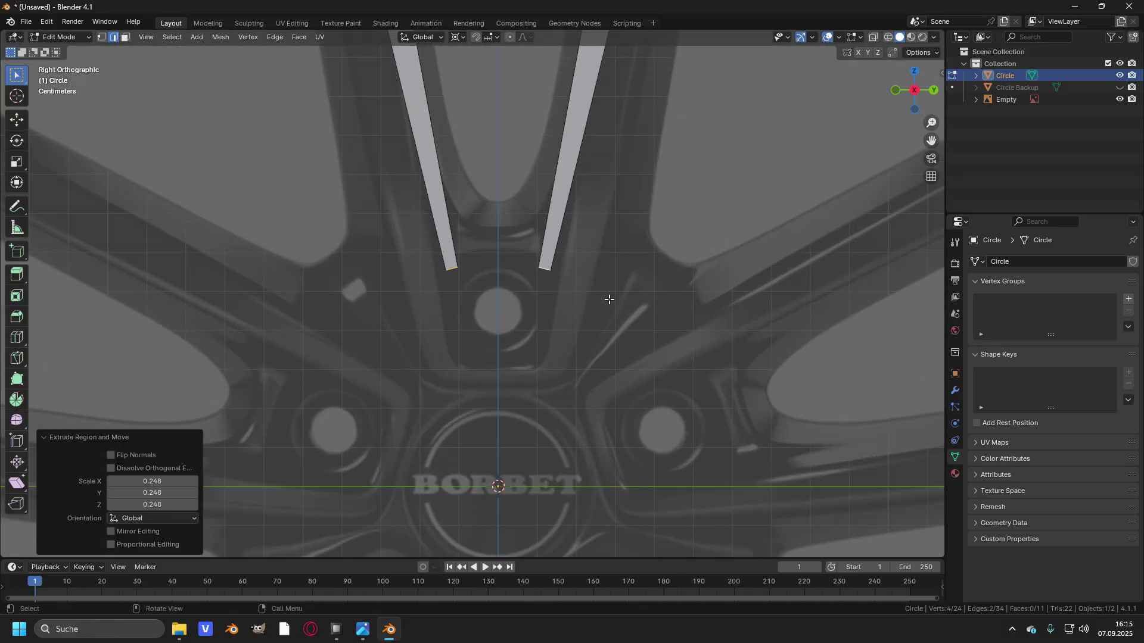
- Scale the spokes' end edges toward the hub by 0.601, and spread them apart about the median point by 2.237
key(s)
click(582, 384)
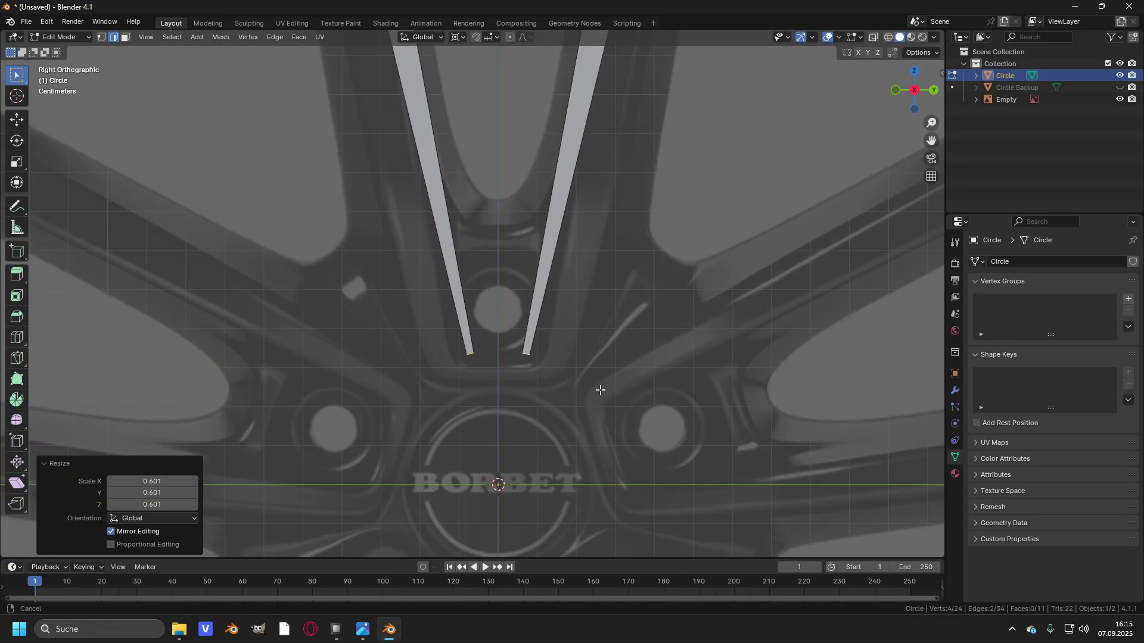
scroll(598, 369, up, 2)
key(period)
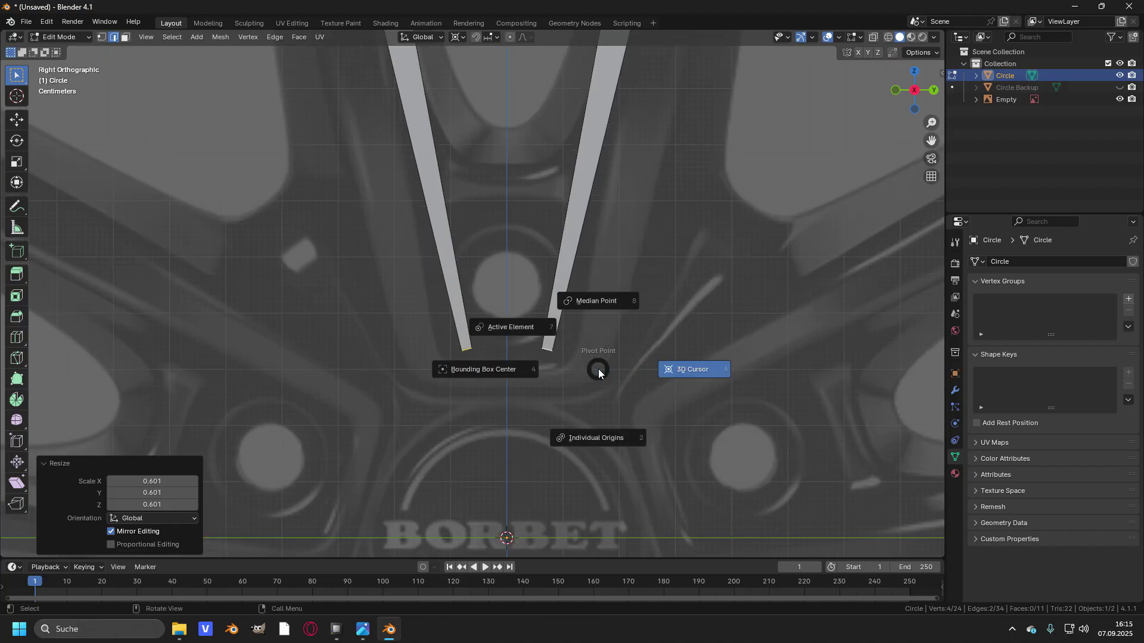
click(603, 318)
key(s)
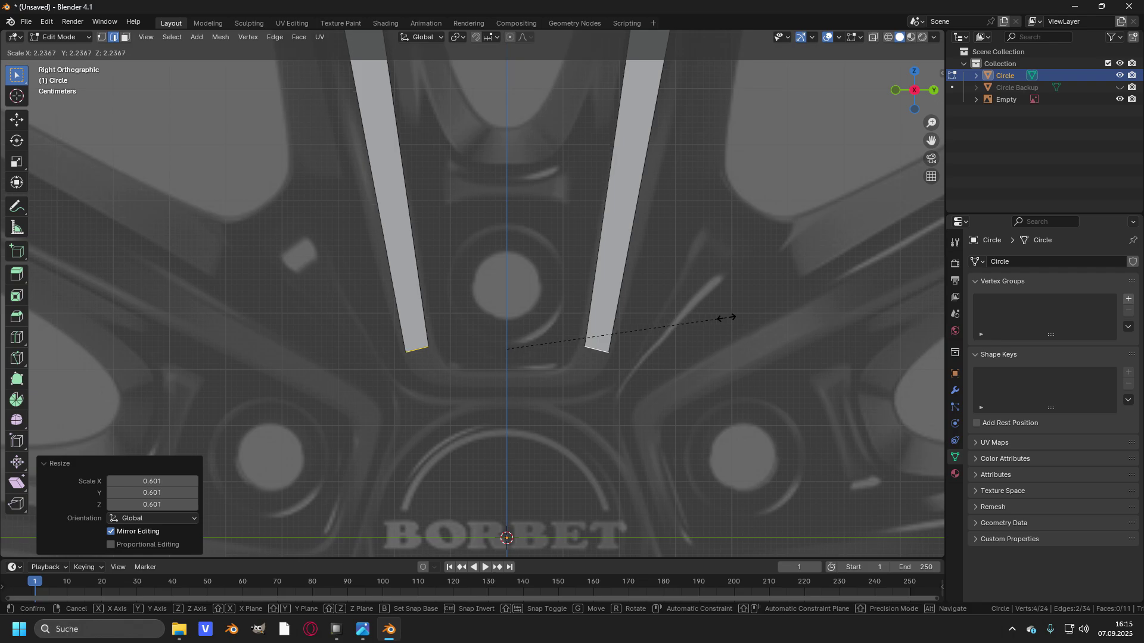
click(727, 317)
- Widen each spoke's end edge about its individual origin by a scale of about 1.46
key(period)
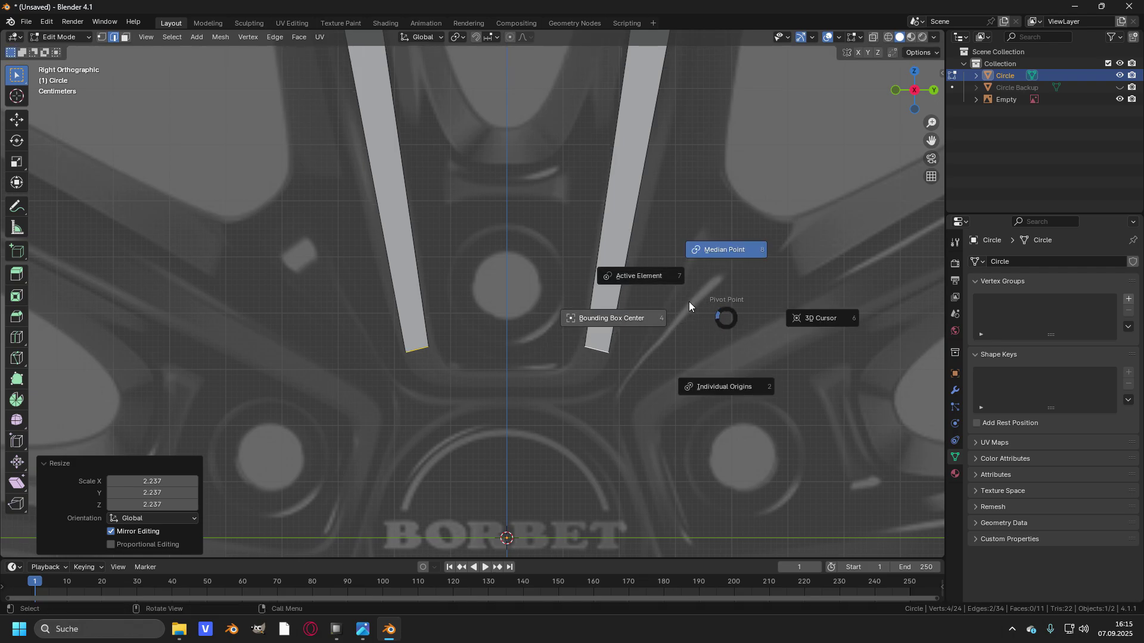
click(722, 393)
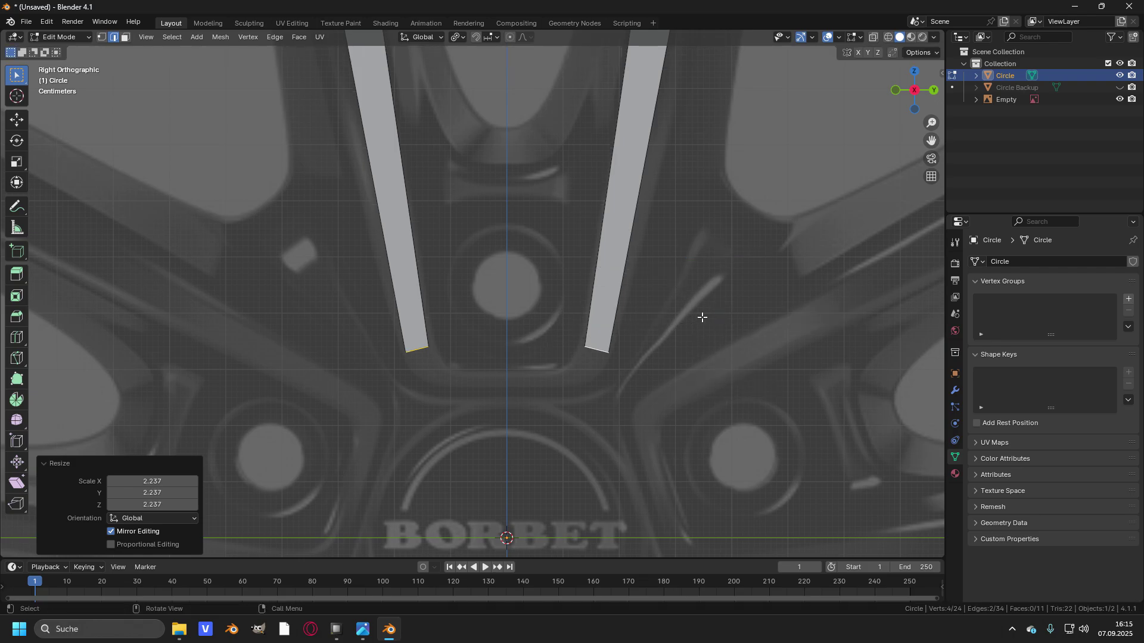
key(s)
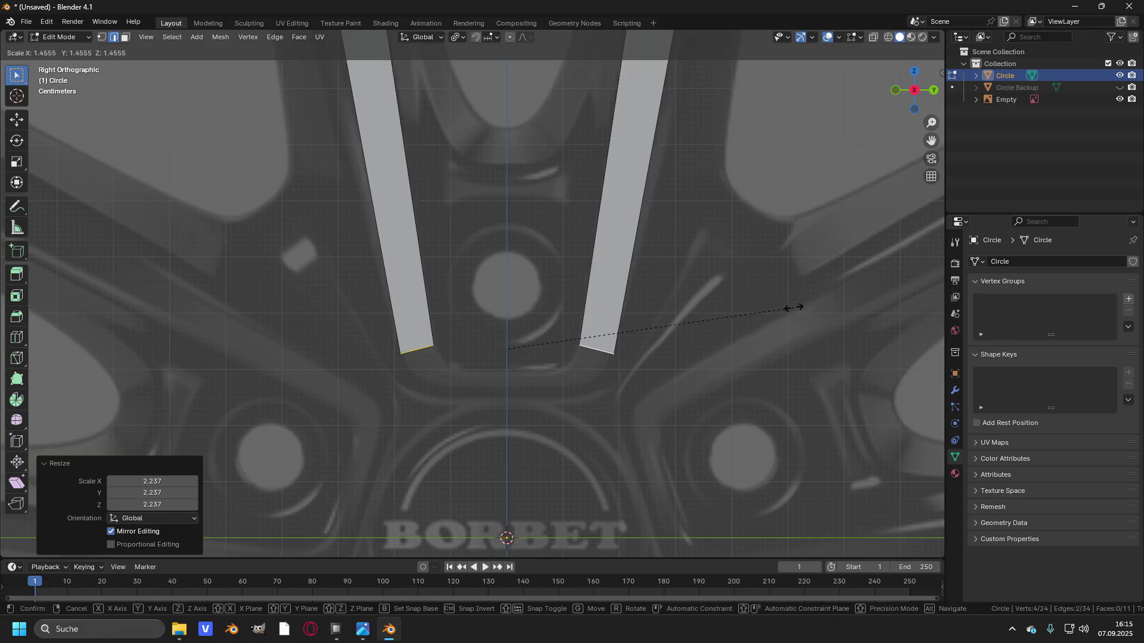
click(791, 308)
- Add two evenly spaced, unslid loop cuts across each of the two long spoke strips
scroll(644, 184, down, 5)
key(ctrl+r)
scroll(441, 240, up, 1)
click(442, 239)
right_click(441, 240)
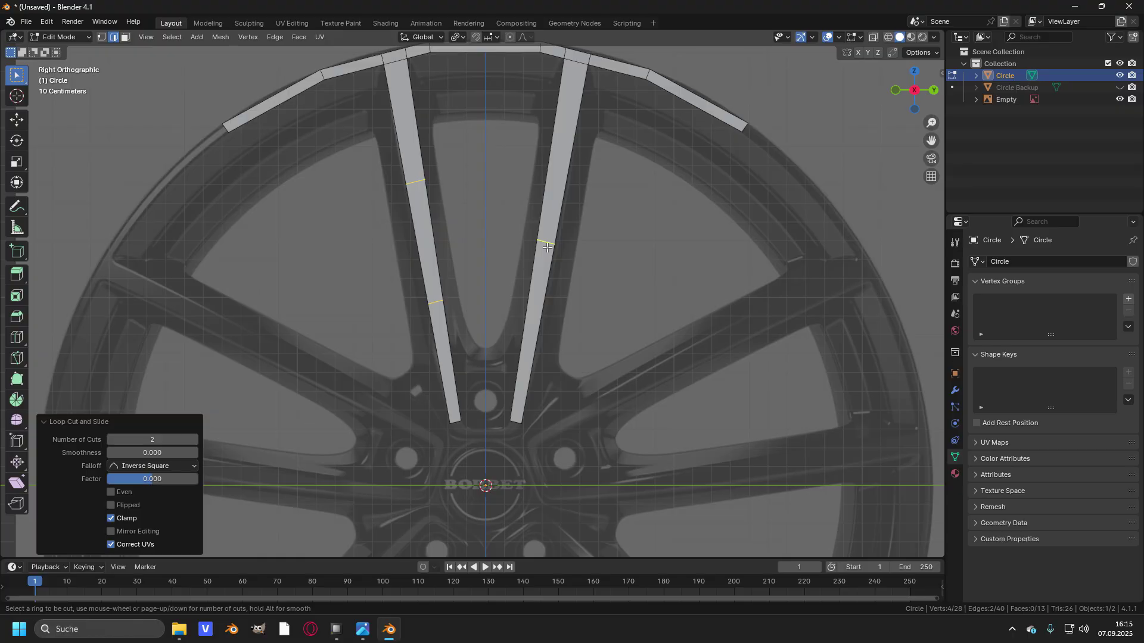
key(ctrl+r)
- Add one more loop cut across the section nearest the hub on both spoke strips
scroll(417, 322, up, 3)
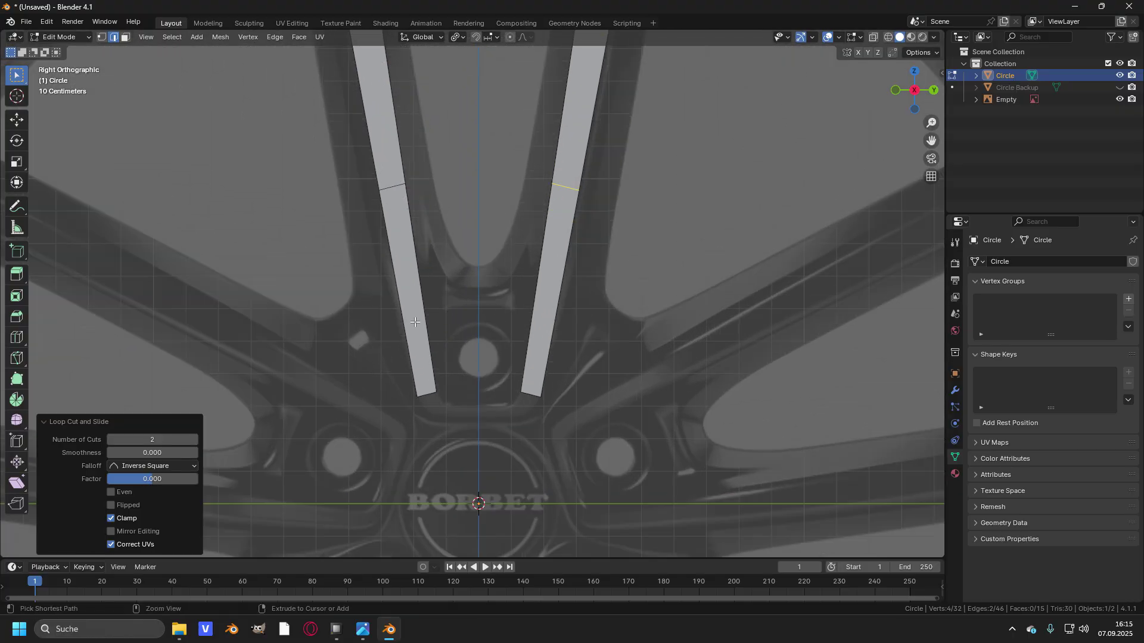
click(405, 301)
right_click(484, 293)
click(544, 310)
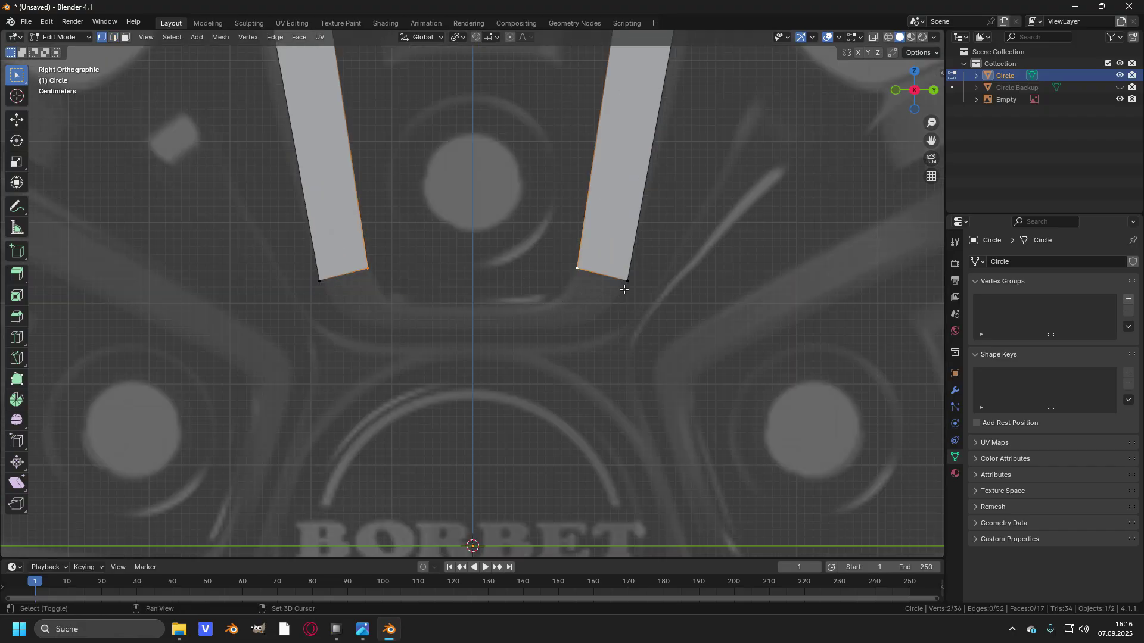
- Duplicate the inner corner vertices at the two spoke ends and scale them toward the 3D cursor by 0.883
key(shift+d)
key(s)
right_click(652, 282)
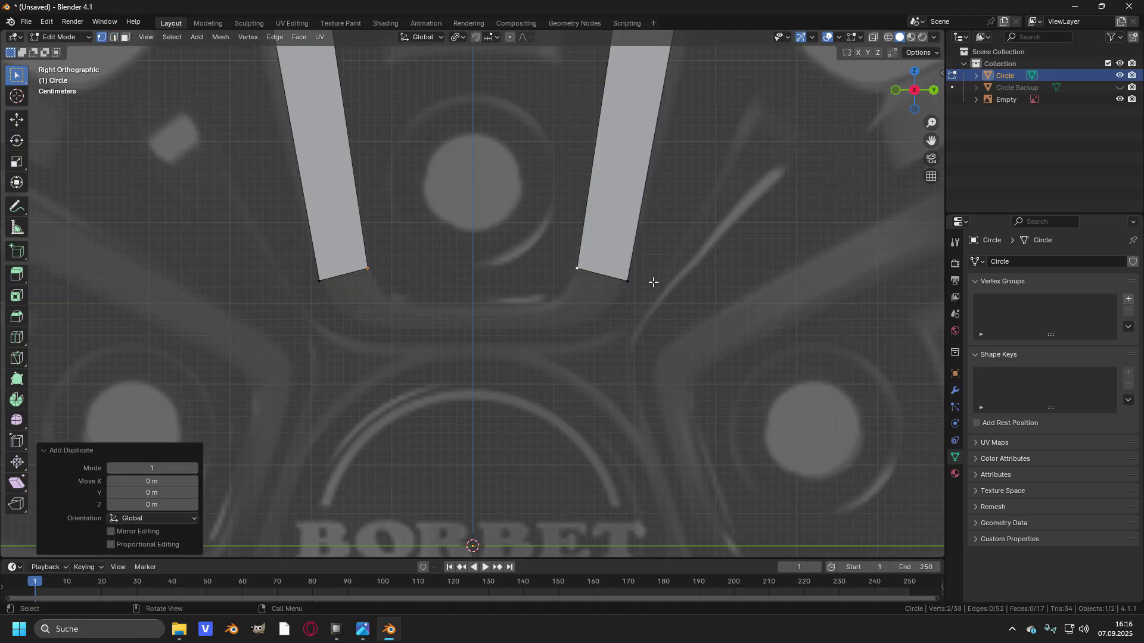
key(period)
click(756, 282)
key(s)
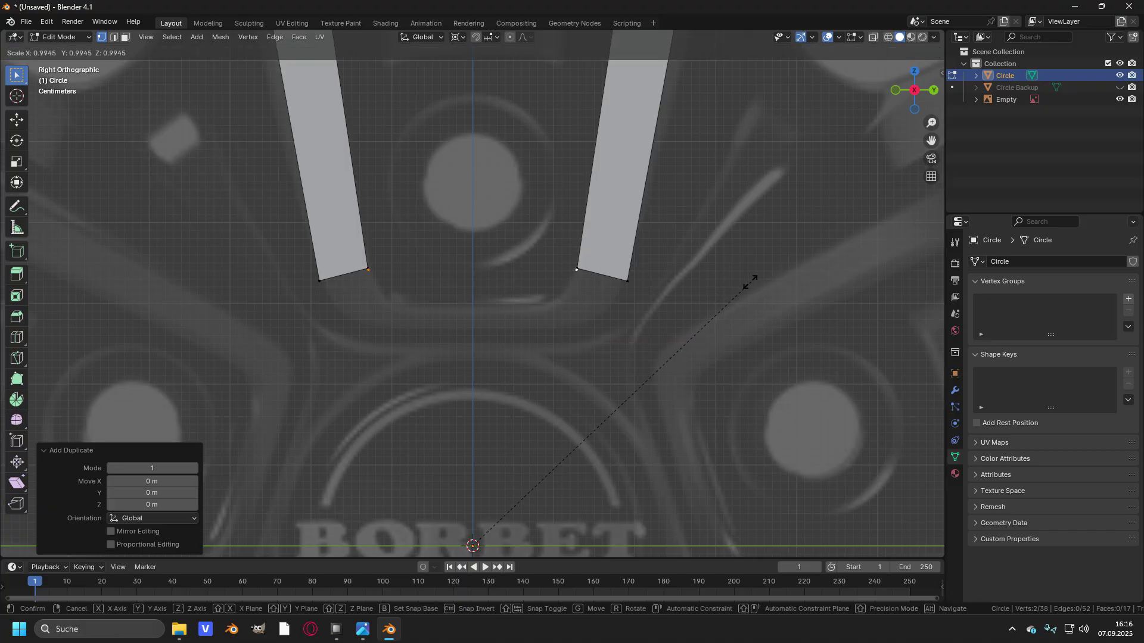
click(714, 306)
- Bring the two duplicated vertices closer together about the median point with a scale of about 0.77
key(period)
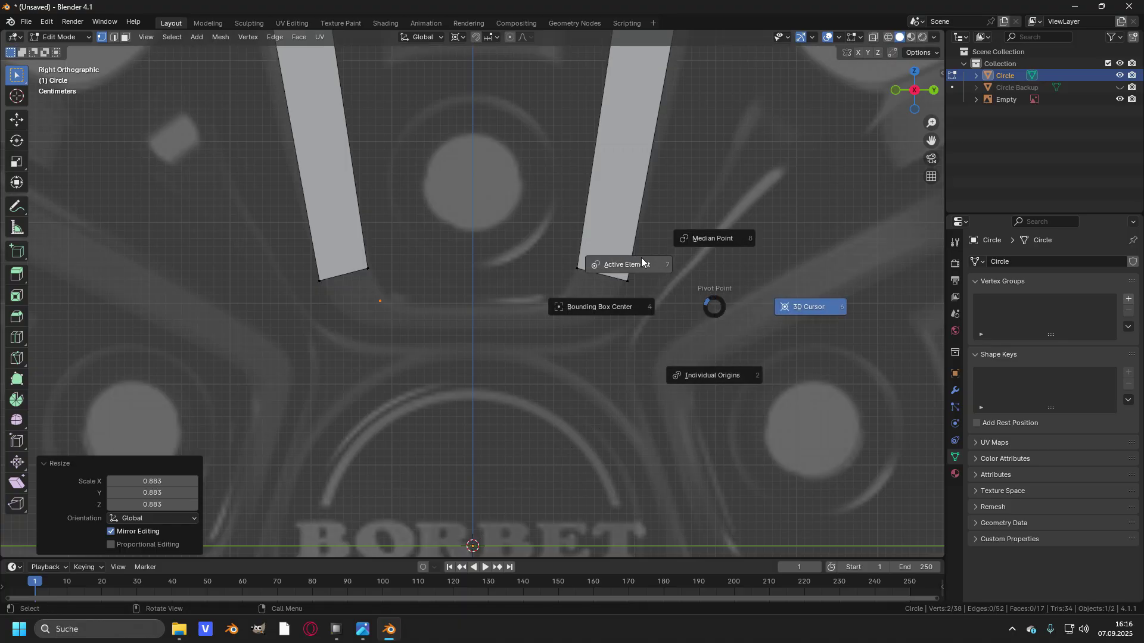
click(719, 245)
key(s)
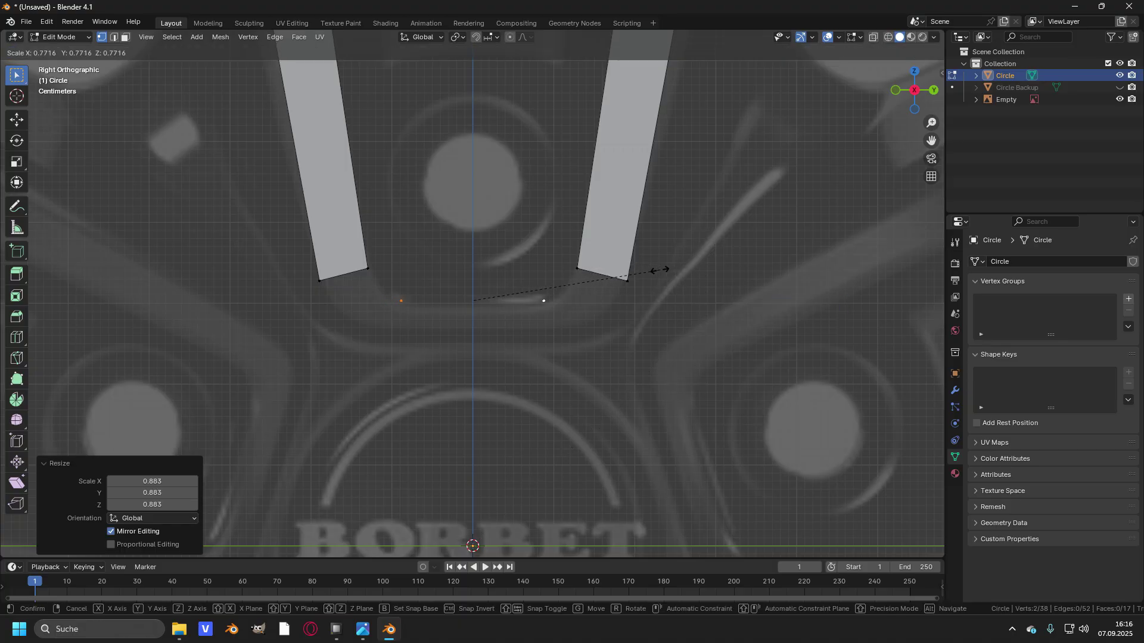
click(660, 270)
- Add the outer corner vertices below the spokes and fill faces that join both spoke ends into a closed U shape
scroll(545, 344, up, 2)
ctrl+right_click(656, 301)
shift+click(590, 275)
key(f)
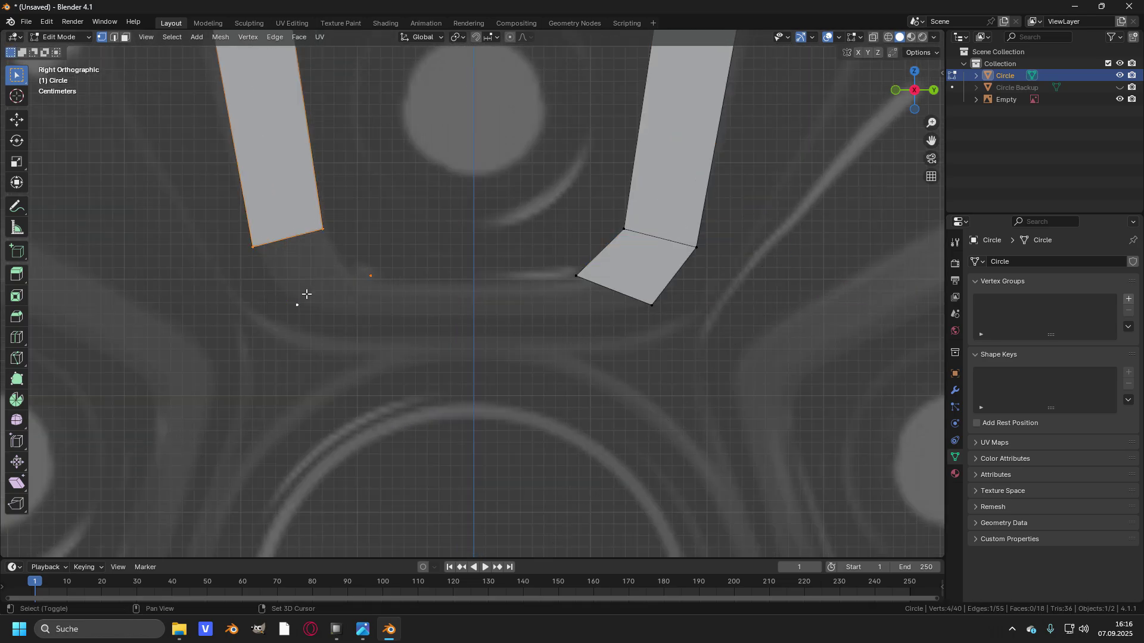
shift+click(297, 305)
key(f)
shift+click(576, 276)
key(f)
- Divide the strip bridging the two spokes with two loop cuts and curve its middle slightly toward the hub
key(ctrl+r)
scroll(497, 306, up, 1)
click(497, 307)
right_click(497, 306)
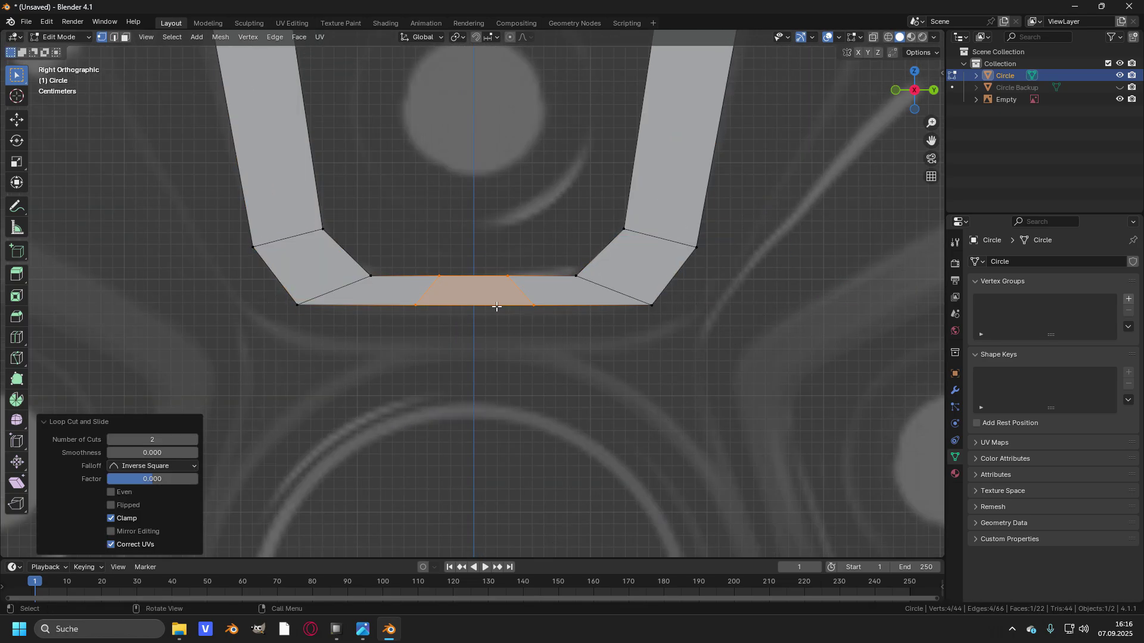
right_click(497, 306)
click(523, 262)
- Leave Edit Mode, unhide the Circle Backup object and select it
key(Tab)
scroll(570, 283, down, 4)
click(570, 282)
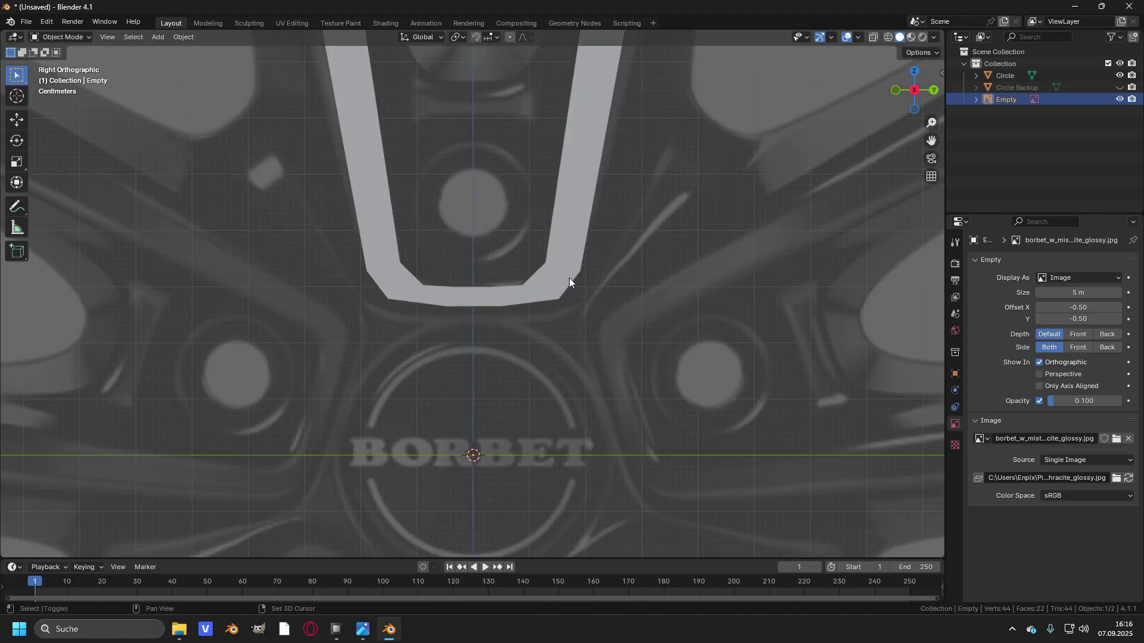
click(569, 283)
scroll(574, 298, down, 6)
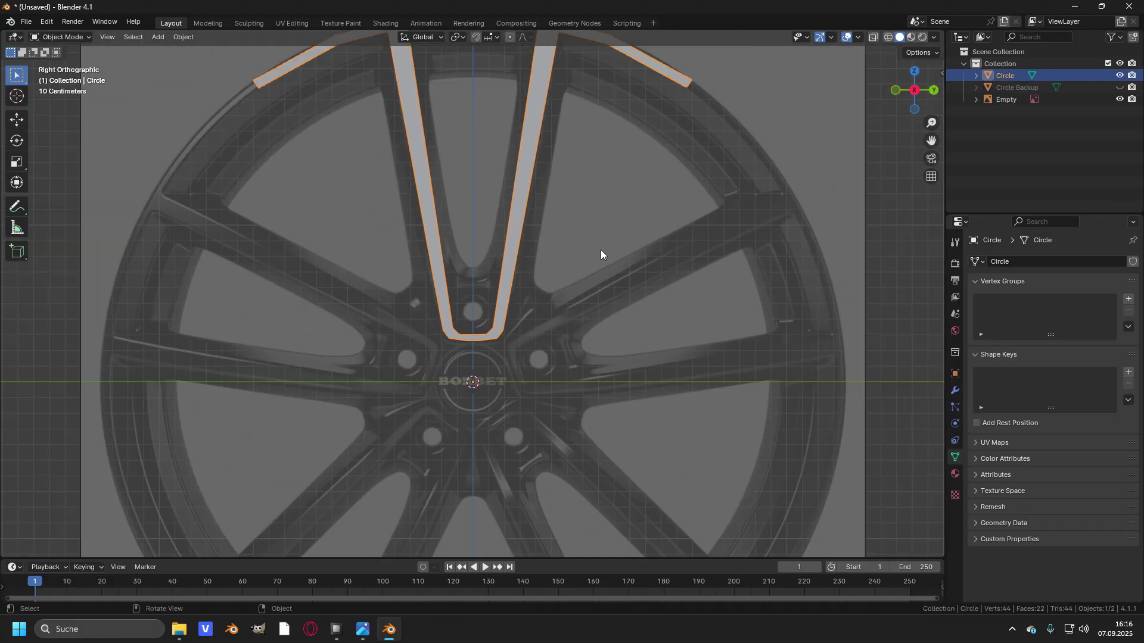
middle_drag(603, 253, 714, 188)
click(1120, 87)
click(1031, 88)
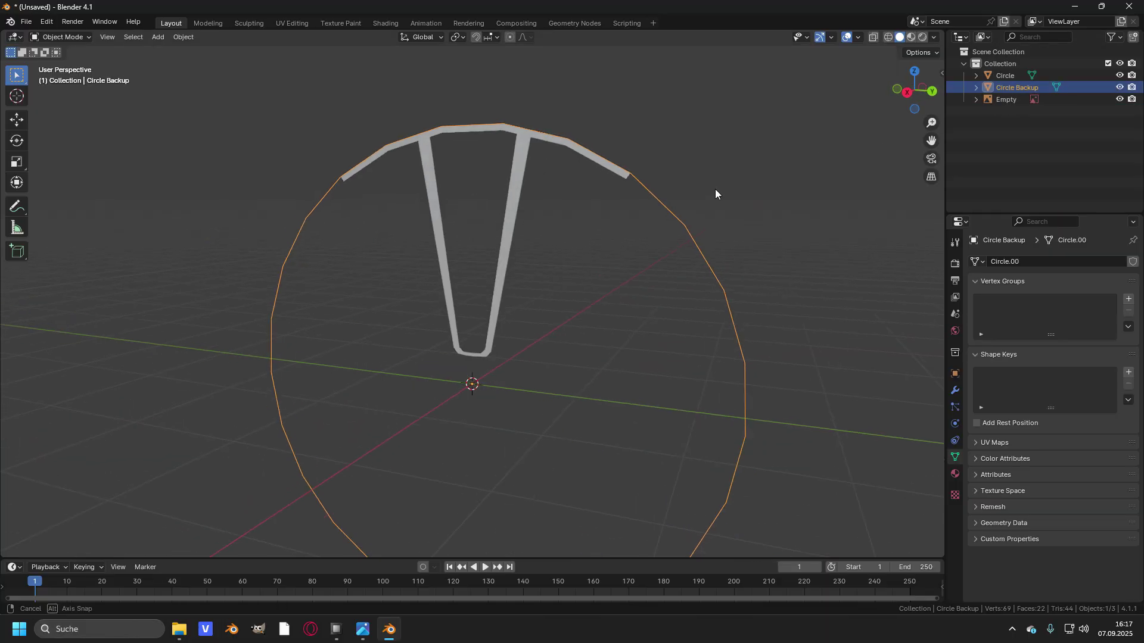
- Separate an in-place duplicate of Circle Backup's mesh into its own object and hide the backup again
key(Tab)
key(shift+d)
key(Escape)
key(p)
click(720, 250)
key(Tab)
key(h)
- Rename the separated circle object to Circle Shape
click(1043, 101)
double_click(1055, 99)
click(1056, 99)
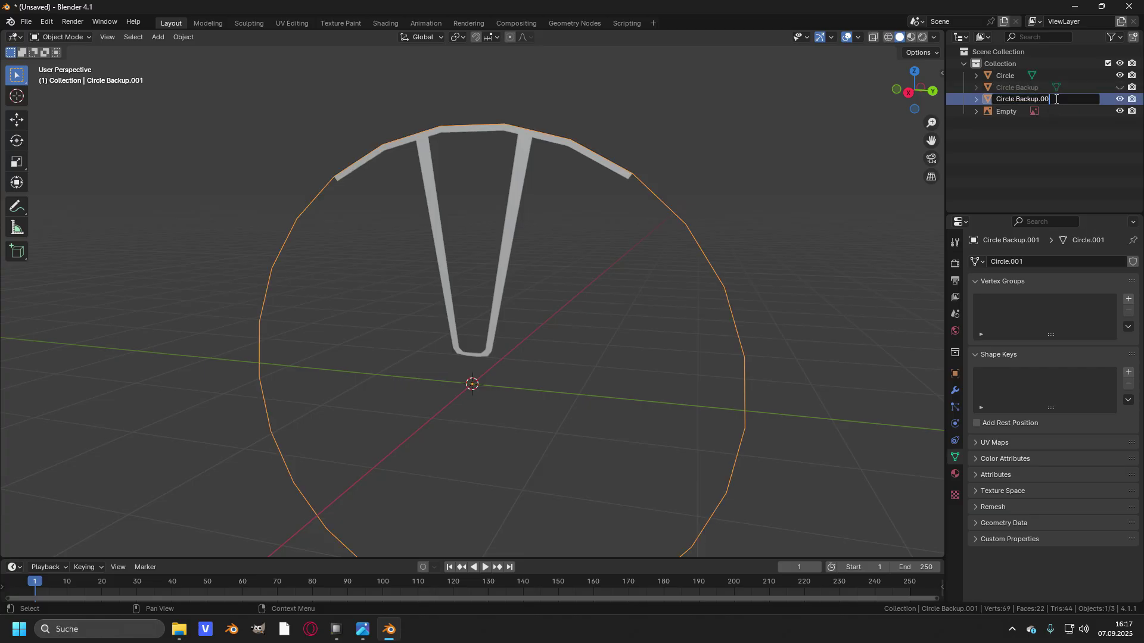
text(Circle Shape)
key(Return)
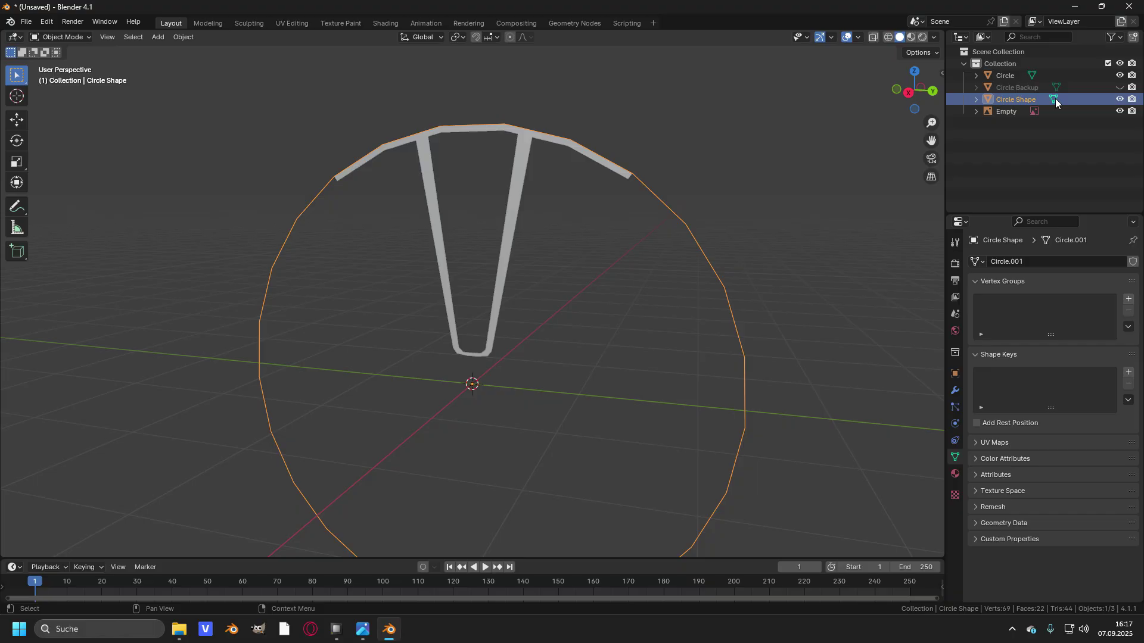
- Enlarge the entire Circle Shape outline by a scale of 1.015 in Edit Mode
key(KP_3)
key(Tab)
scroll(749, 209, up, 2)
key(a)
scroll(731, 204, up, 3)
key(s)
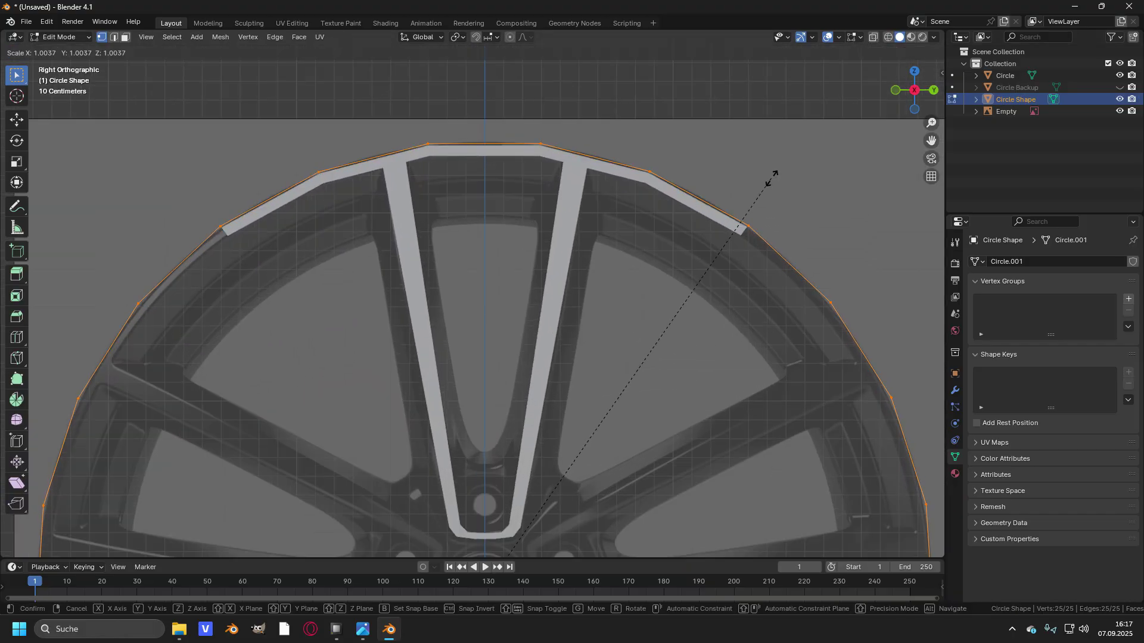
click(779, 177)
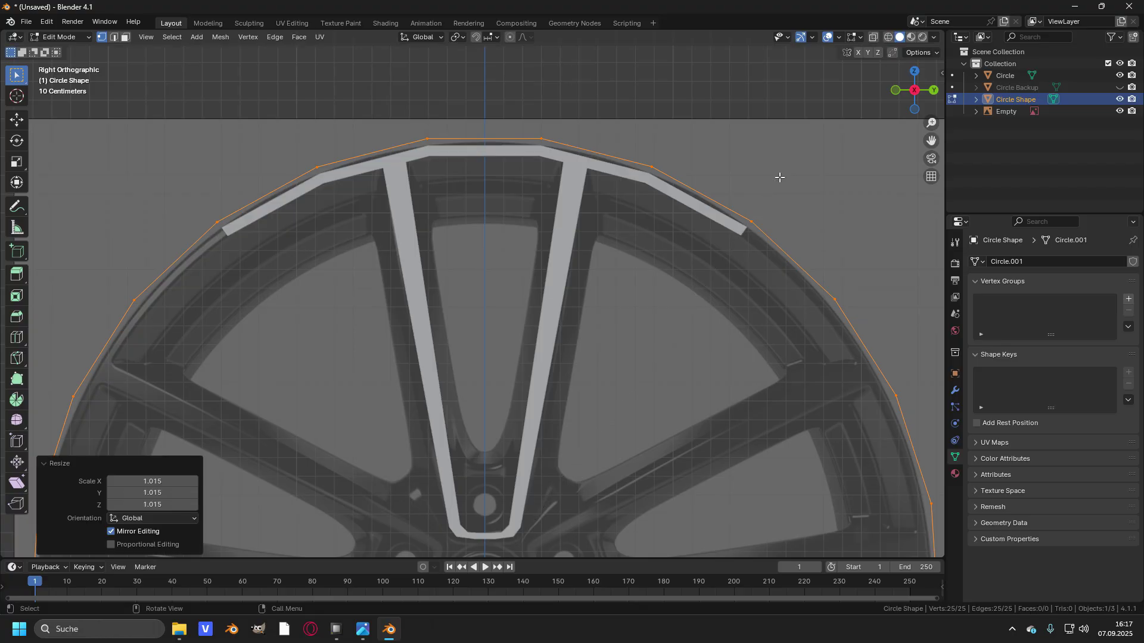
- Fill the Circle Shape outline with a single face and switch the viewport to wireframe shading
key(f)
scroll(480, 528, up, 1)
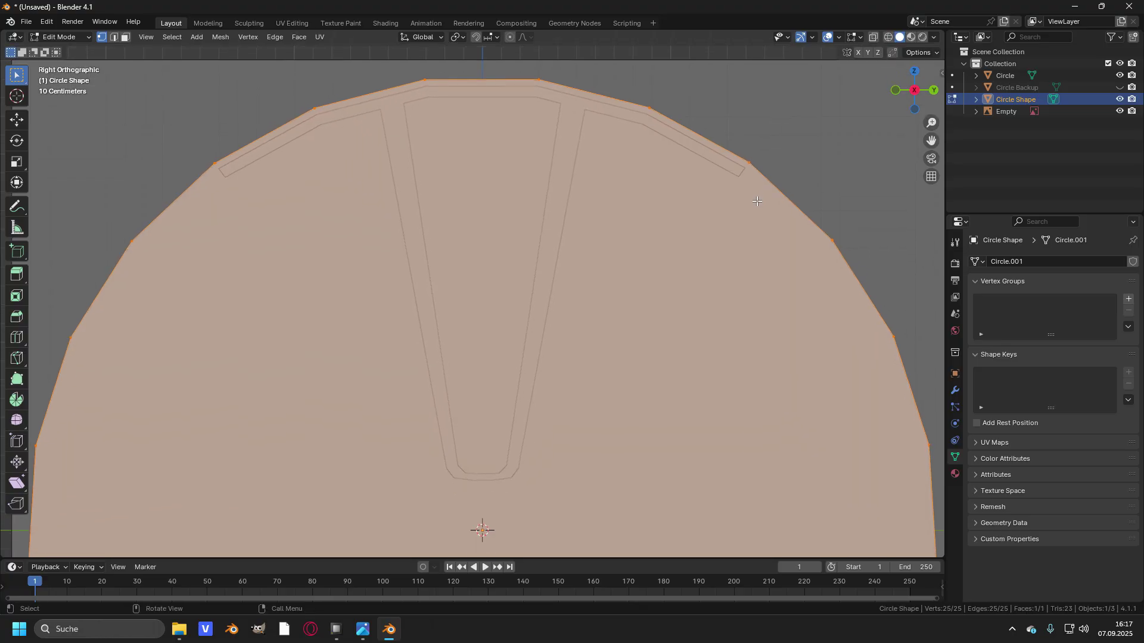
scroll(756, 211, down, 2)
key(z)
click(670, 218)
scroll(670, 218, up, 1)
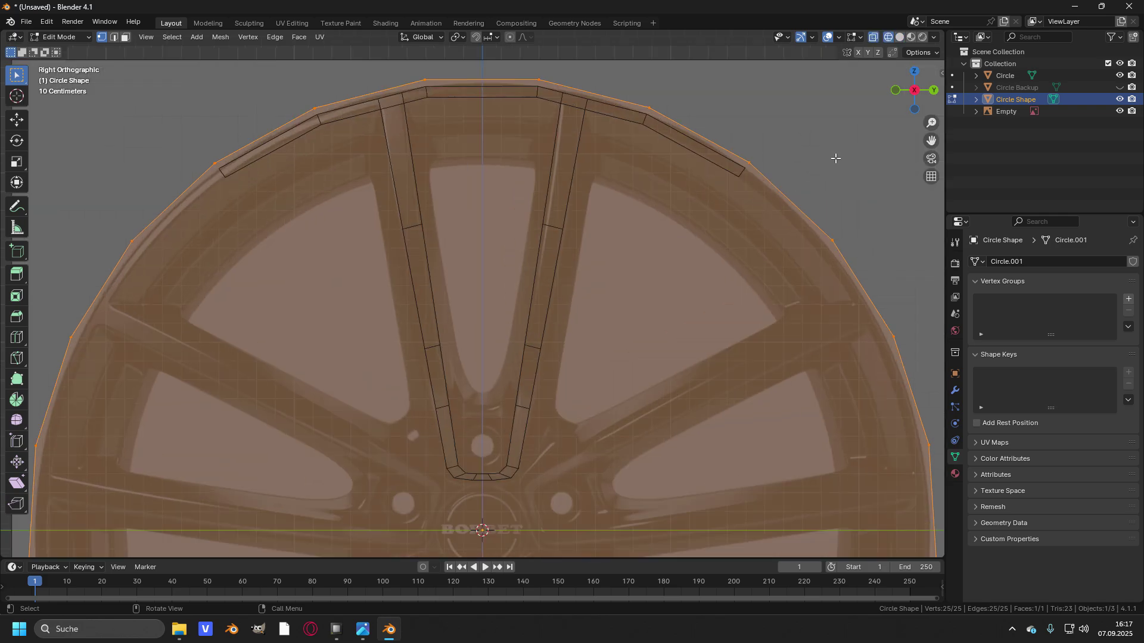
- Inset the circle face by 0.7467 m and move the inner face 0.080491 m along X
key(i)
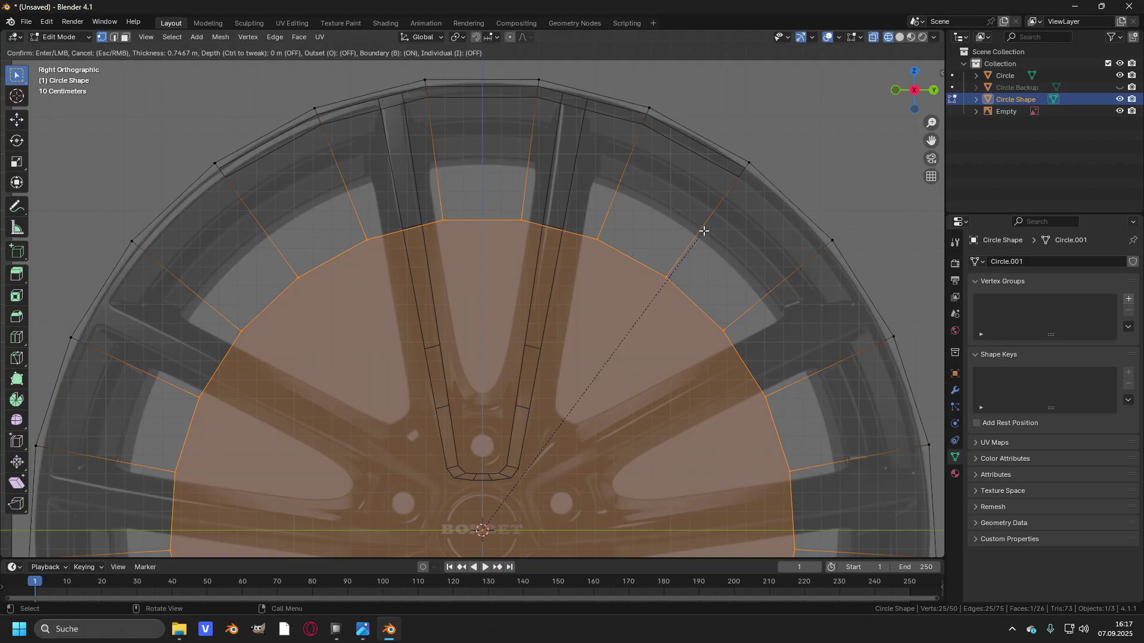
click(704, 231)
scroll(703, 231, down, 3)
mouse_move(704, 232)
middle_down()
mouse_move(585, 197)
mouse_move(691, 219)
middle_up()
key(g)
key(x)
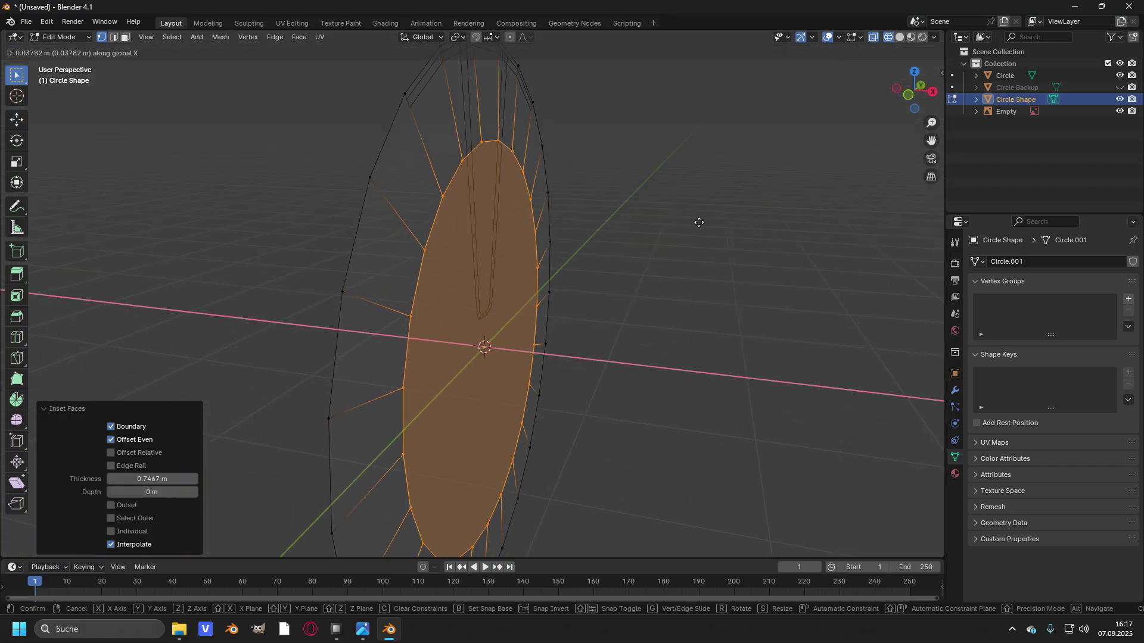
key(KP_1)
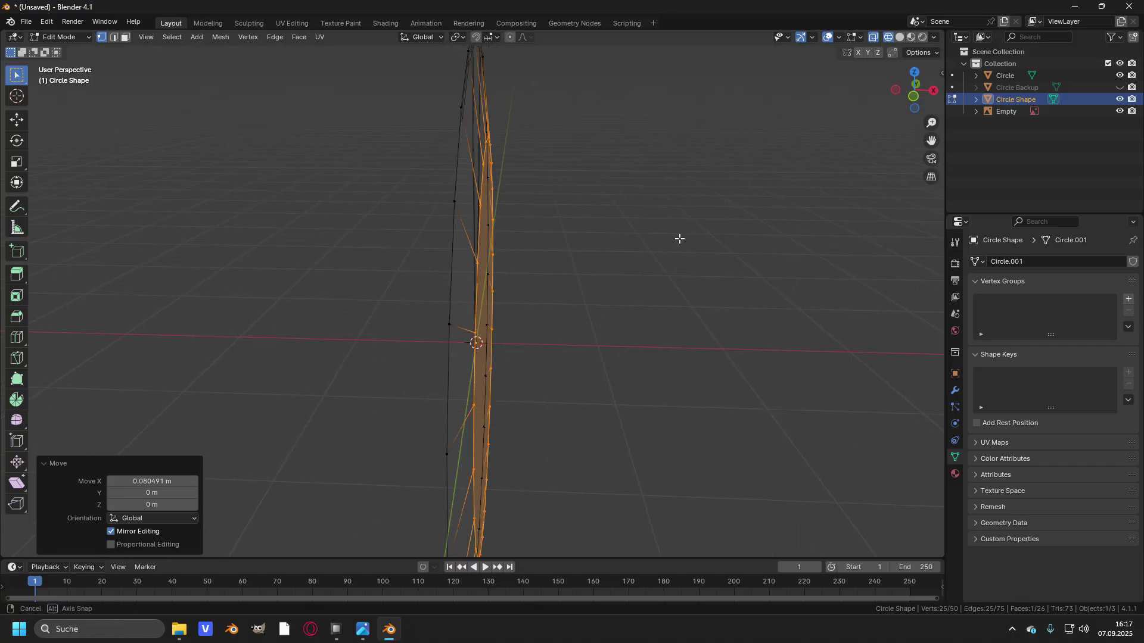
- Inset the inner face by 0.9691 m and move the hub-sized face -0.062878 m along X
key(KP_3)
key(i)
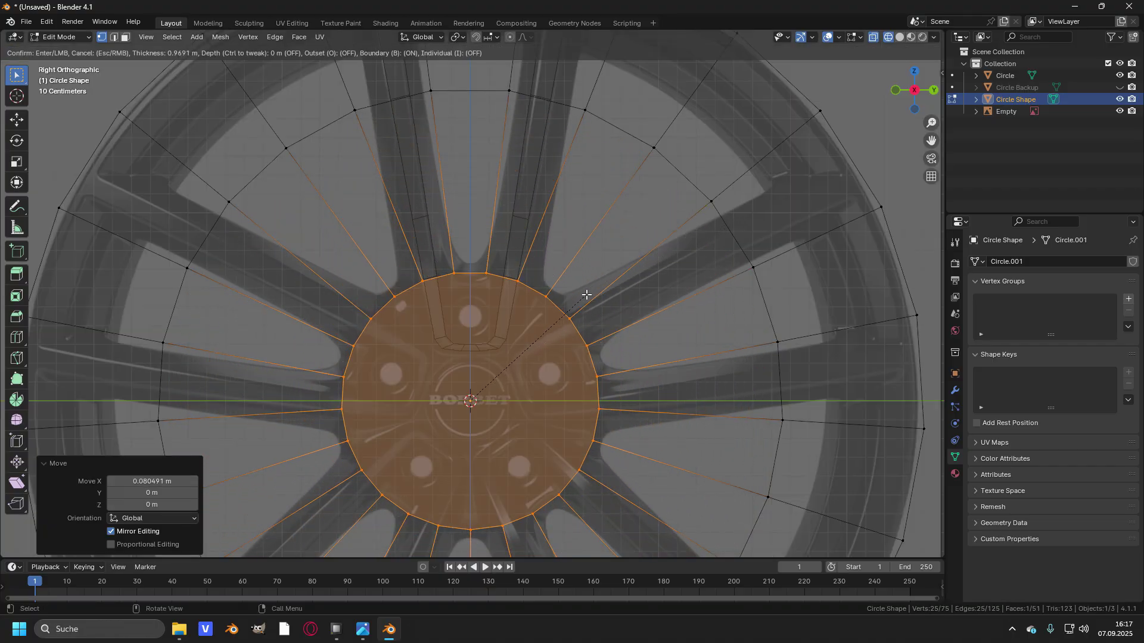
click(587, 295)
middle_drag(587, 295, 624, 319)
key(g)
key(x)
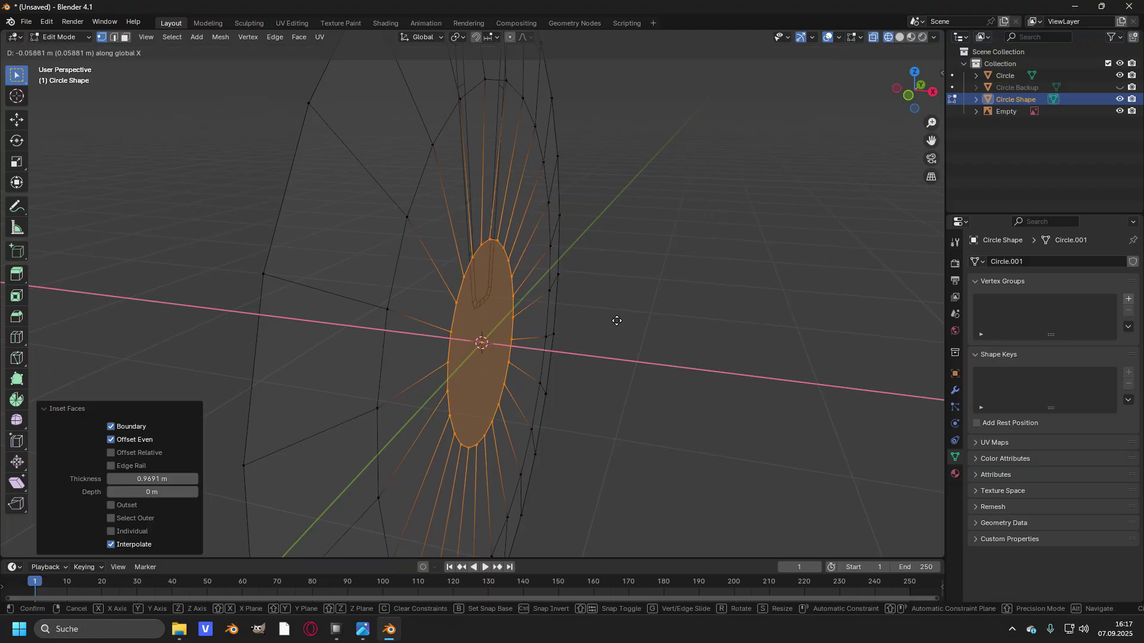
click(614, 320)
- Inset the hub face by 0.48 m and push the small centre face back along negative X
key(KP_3)
key(i)
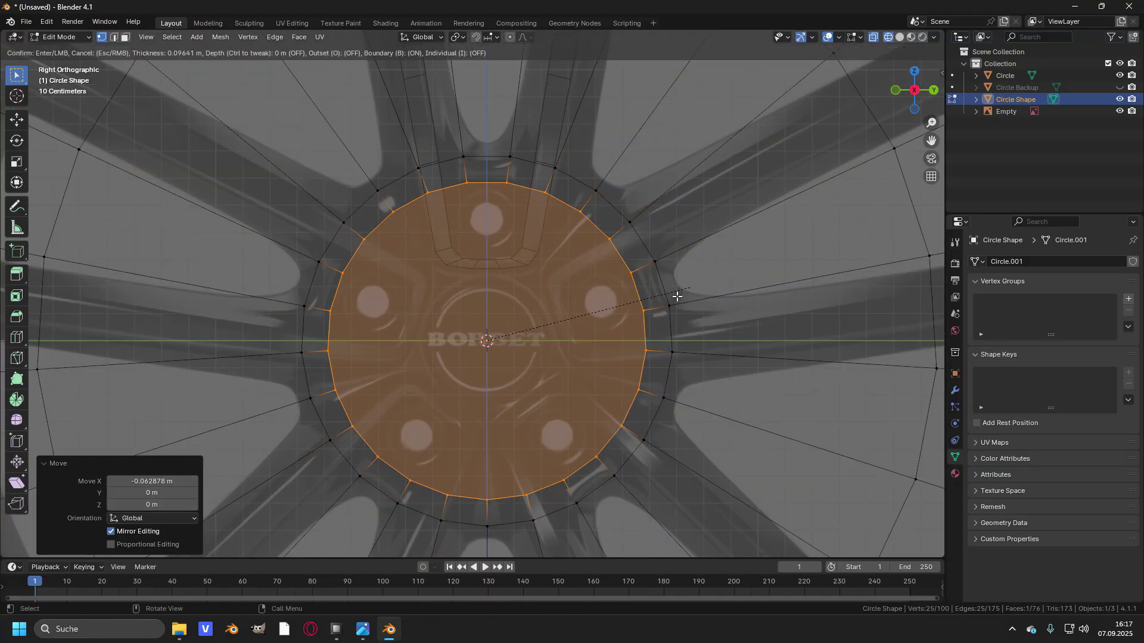
click(598, 316)
middle_drag(597, 317, 748, 314)
key(g)
key(x)
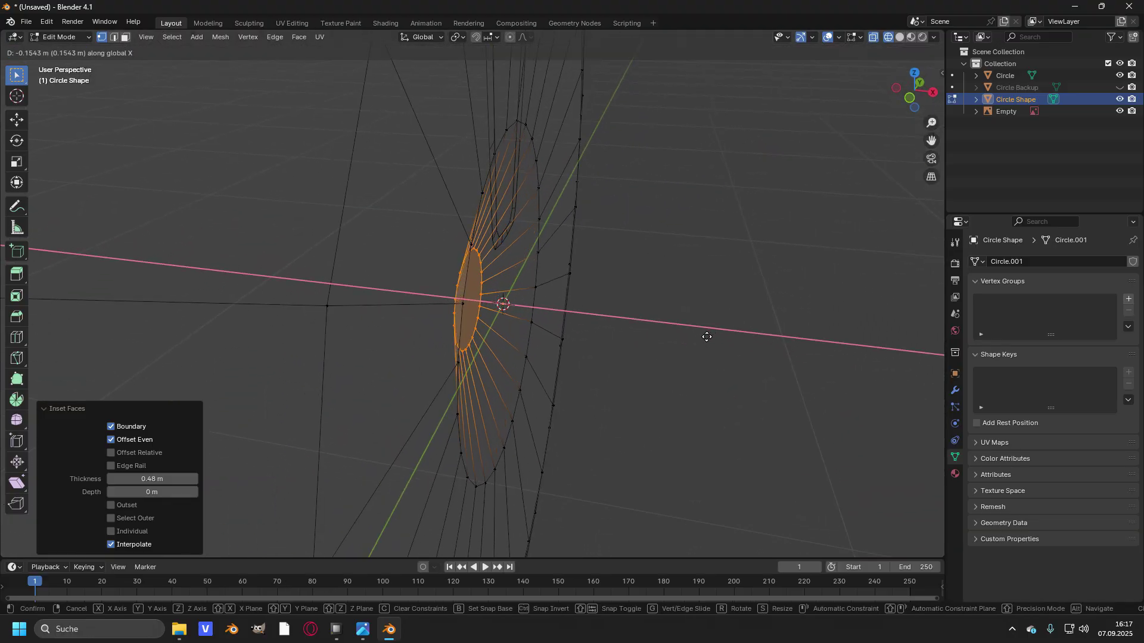
click(691, 335)
- Move the small centre face 0.032382 m along X to reduce the hub's depth
middle_drag(682, 335, 686, 289)
key(g)
key(x)
click(685, 295)
- Leave Edit Mode on Circle Shape and return the viewport to opaque solid shading
middle_drag(557, 306, 722, 286)
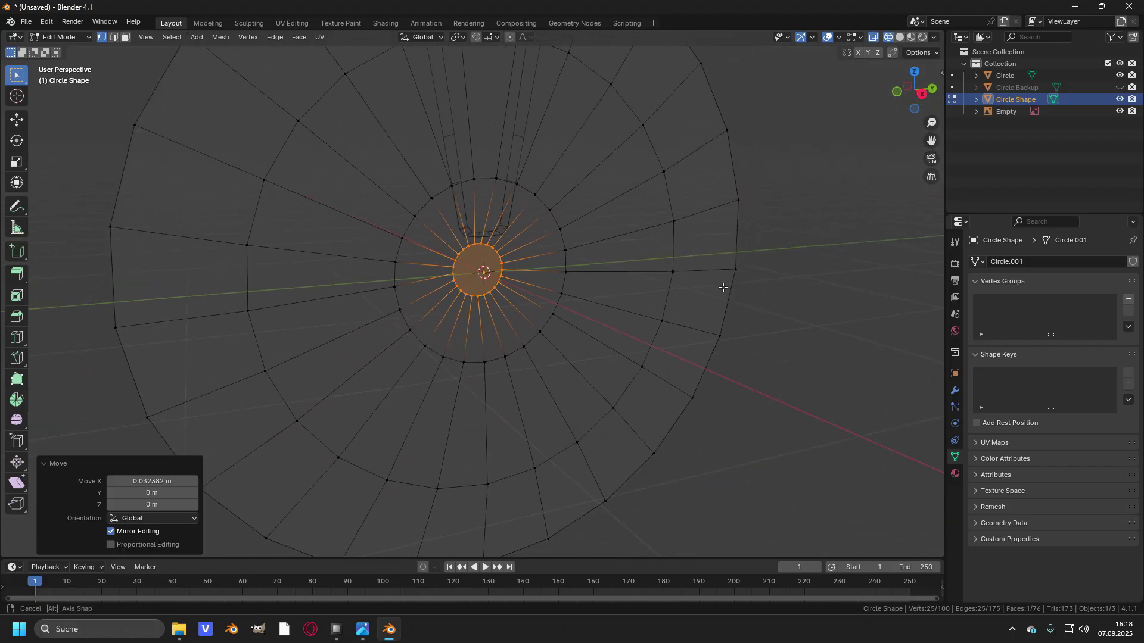
key(Tab)
key(alt+z)
- In right orthographic view, project all vertices of the Circle segment onto Circle Shape using Face Project snapping and a zero-distance move
click(522, 324)
middle_drag(565, 303, 531, 306)
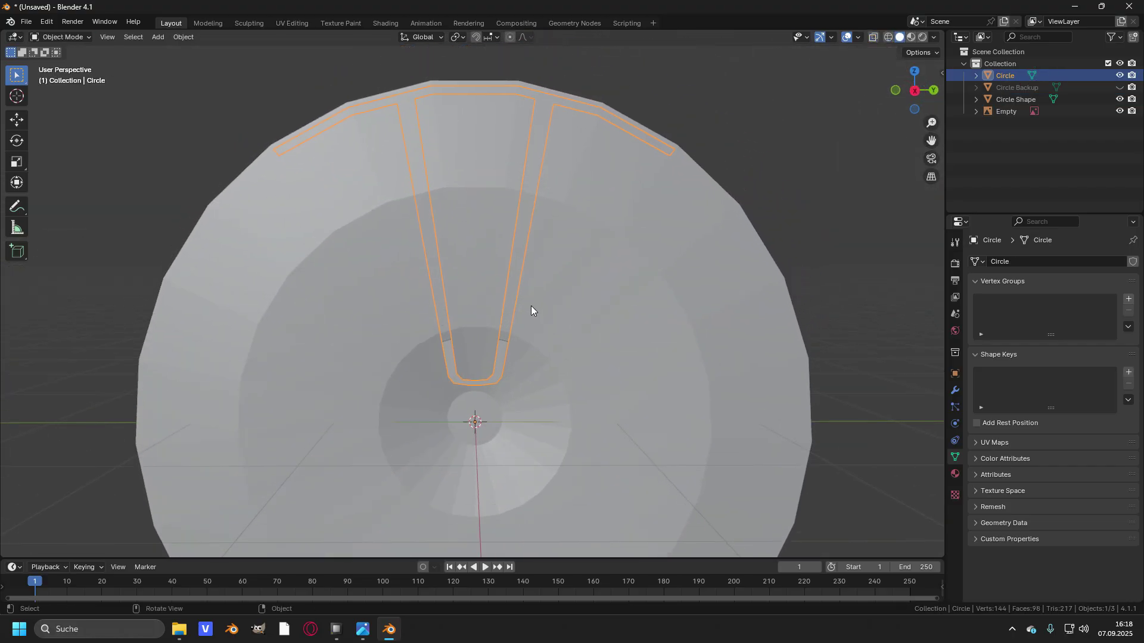
key(KP_3)
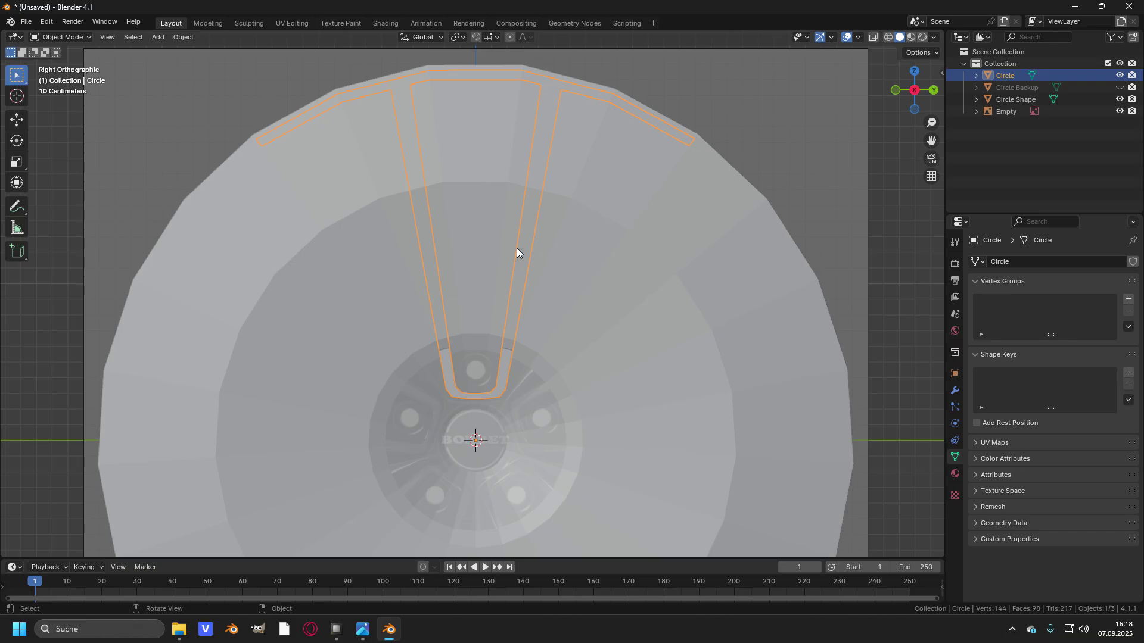
key(Tab)
key(a)
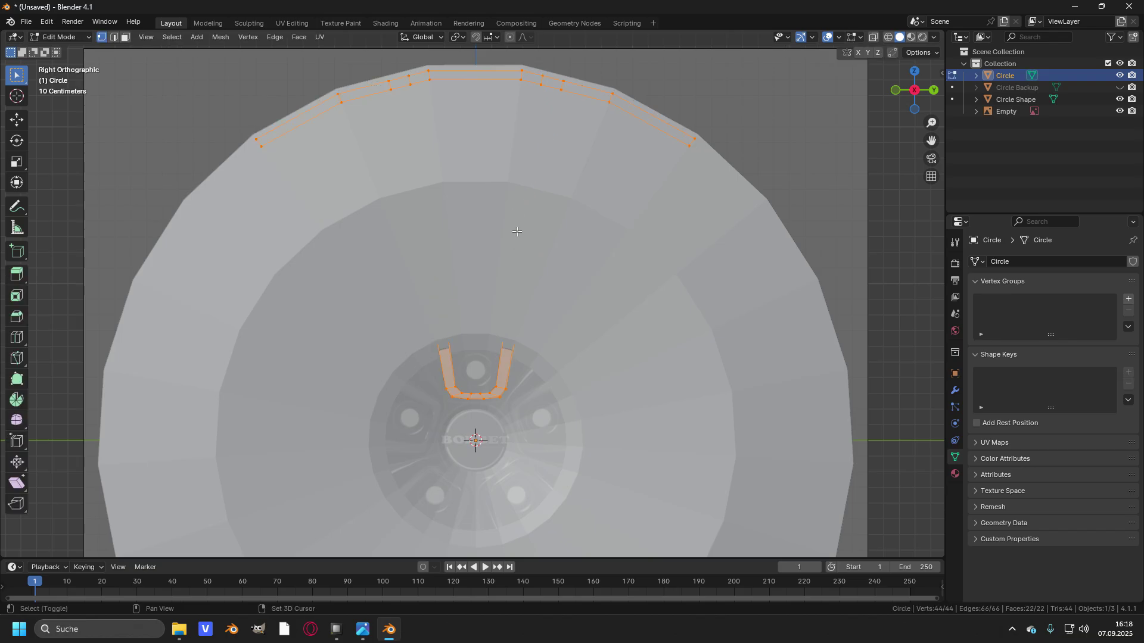
shift+middle_drag(516, 212, 524, 234)
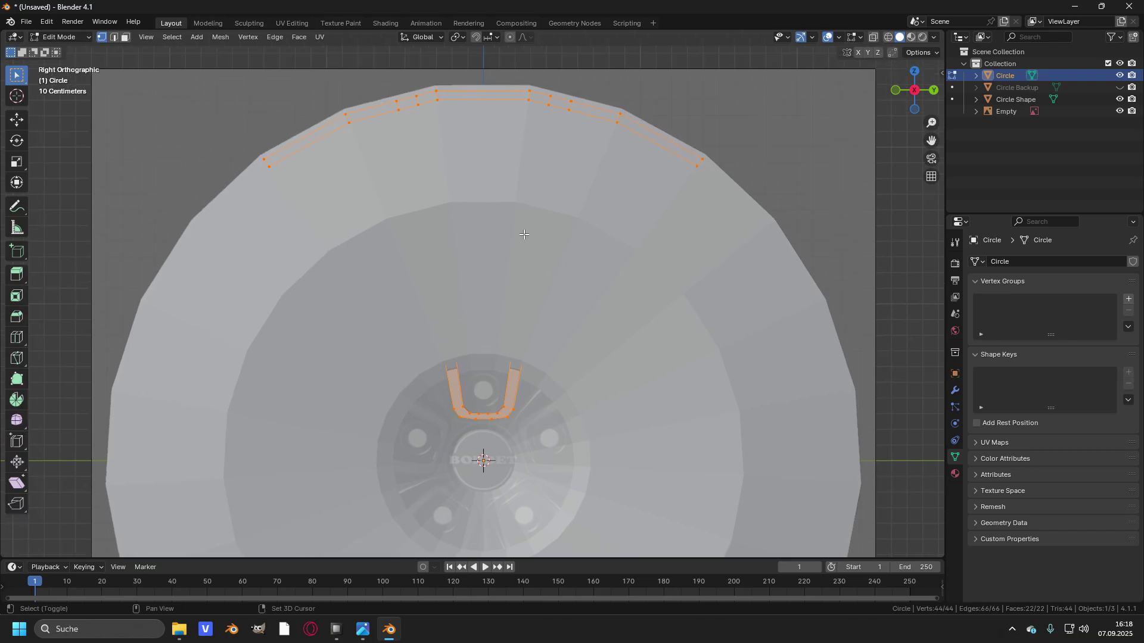
click(498, 38)
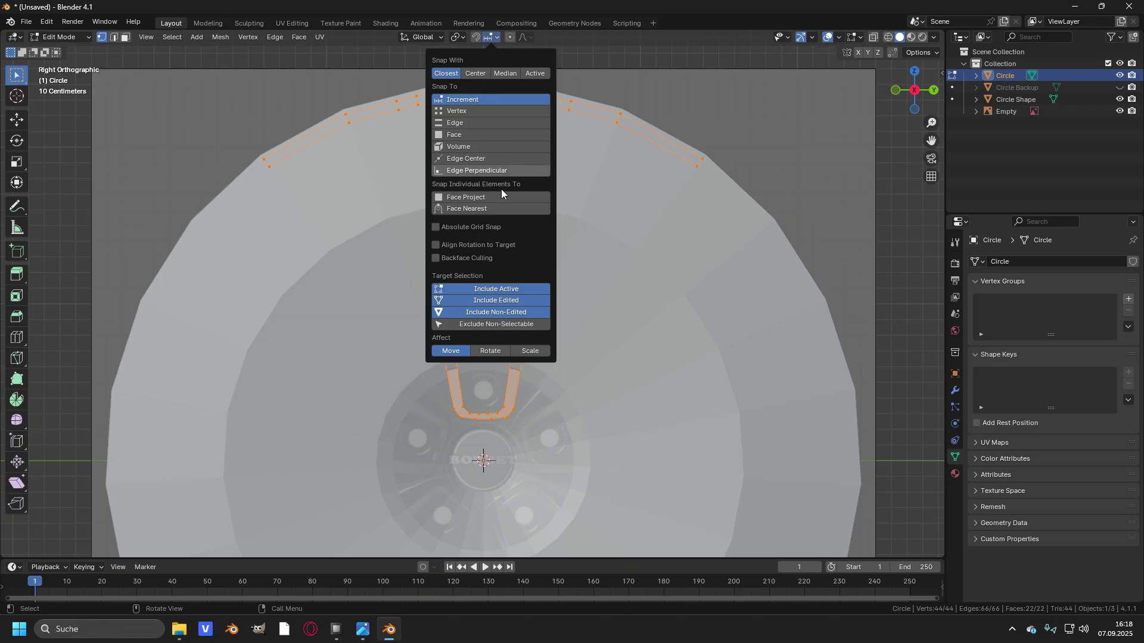
click(477, 198)
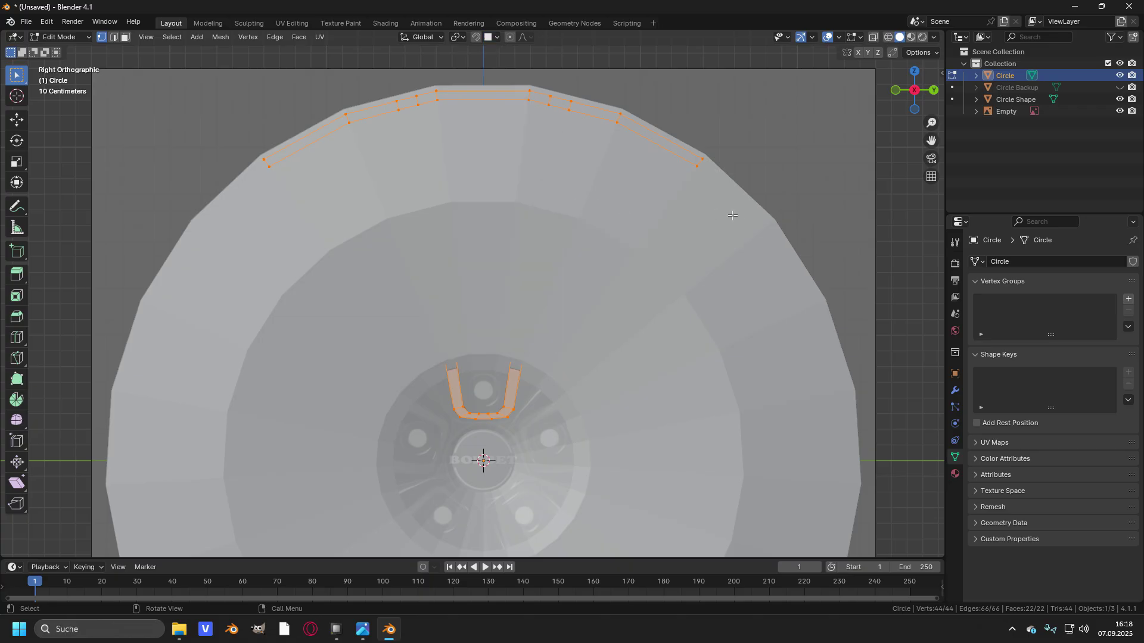
key(g)
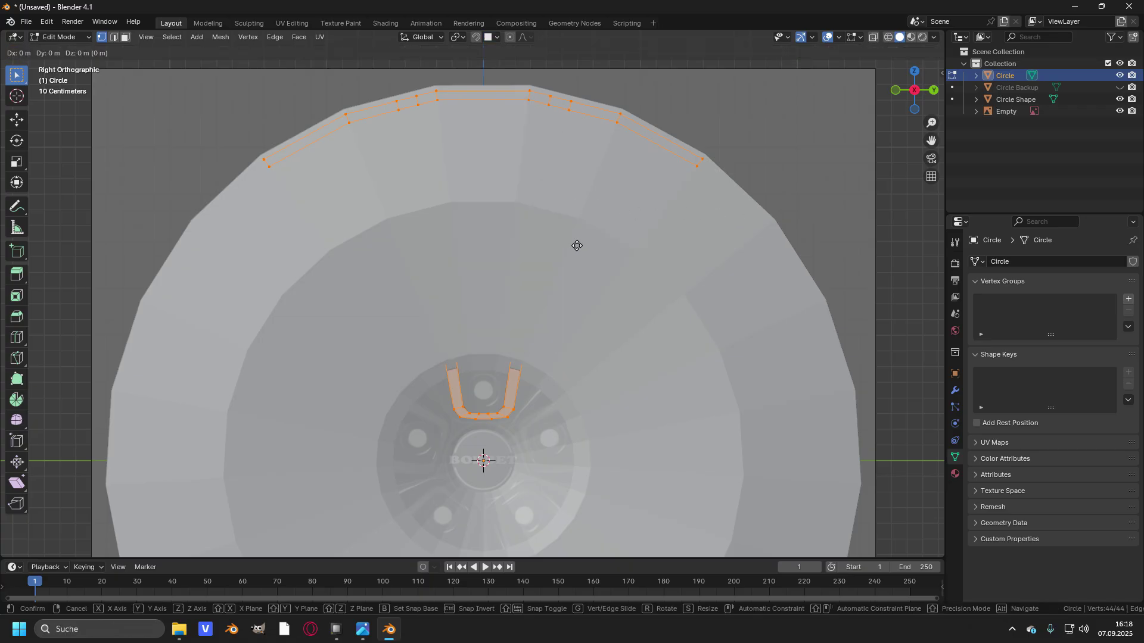
click(577, 245)
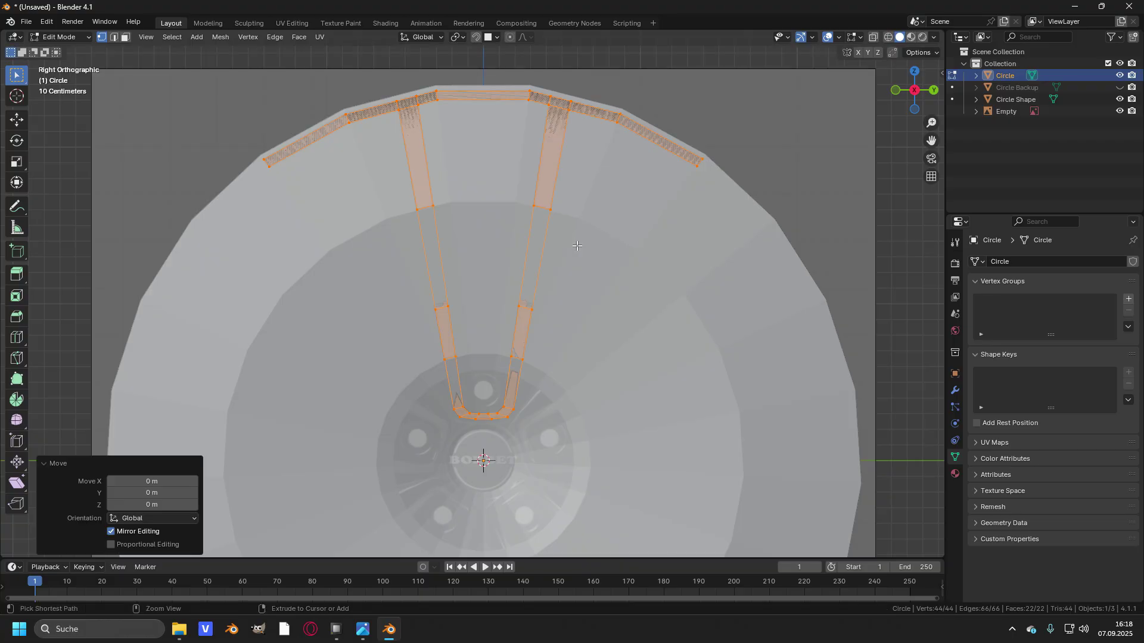
- Hide Circle Shape and return to Edit Mode on the Circle segment in right orthographic view
key(Tab)
middle_drag(577, 245, 567, 285)
click(568, 284)
key(h)
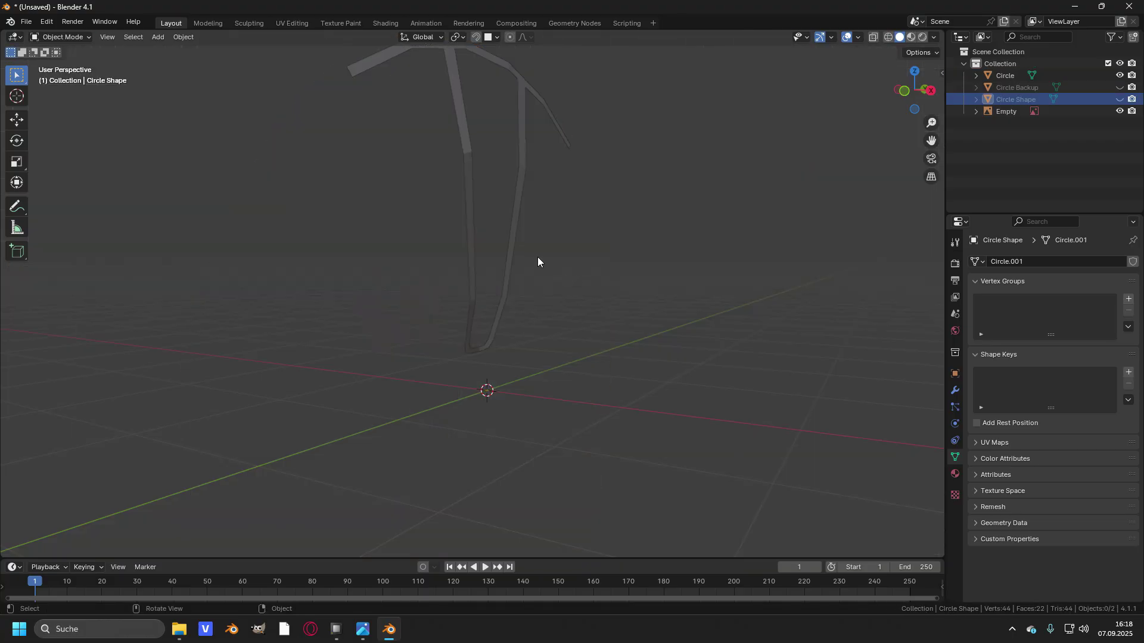
click(515, 253)
mouse_move(515, 252)
middle_down()
mouse_move(565, 253)
mouse_move(574, 241)
mouse_move(516, 245)
mouse_move(570, 230)
mouse_move(524, 238)
middle_up()
key(Tab)
key(KP_3)
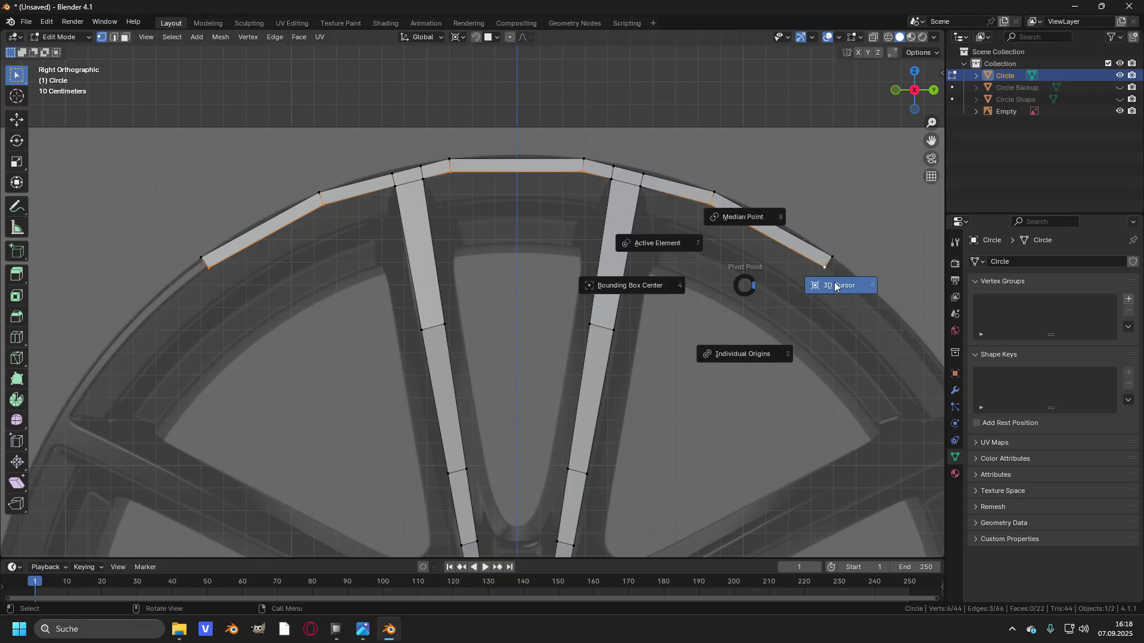
- Duplicate the three long inner rim edges in place and scale the copies to about 0.94 around the 3D Cursor
click(812, 284)
scroll(774, 256, up, 2)
key(g)
click(828, 268)
key(s)
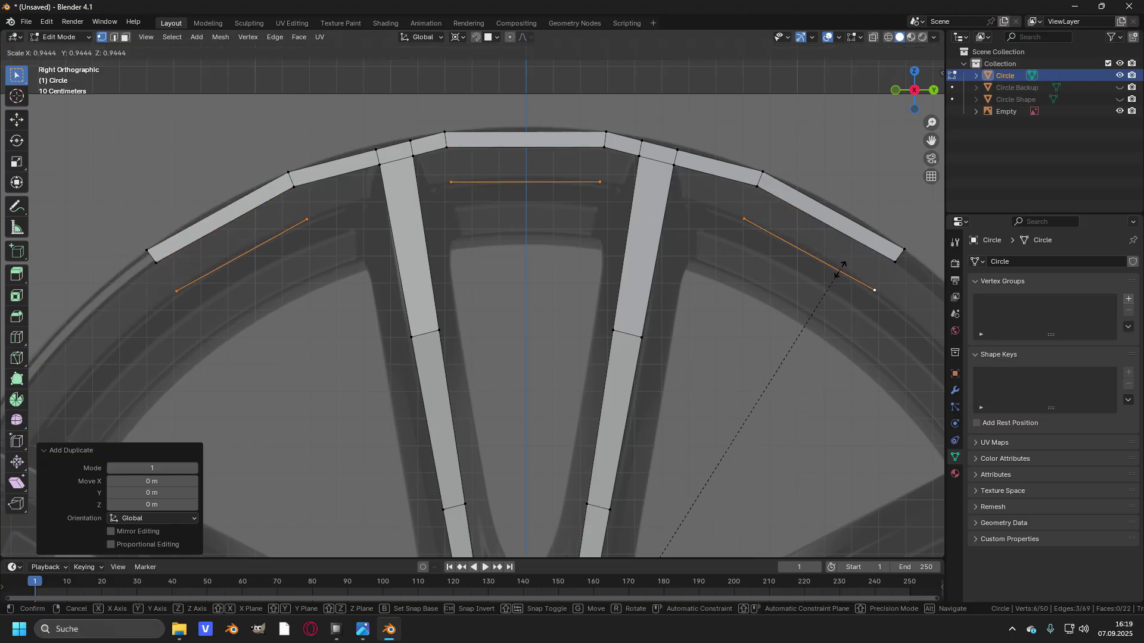
click(837, 271)
- Duplicate the outer end vertices of the two side edges and scale the pair to 0.295 around the 3D Cursor toward the hub
shift+scroll(684, 235, down, 2)
scroll(690, 204, up, 2)
scroll(417, 226, down, 2)
click(275, 231)
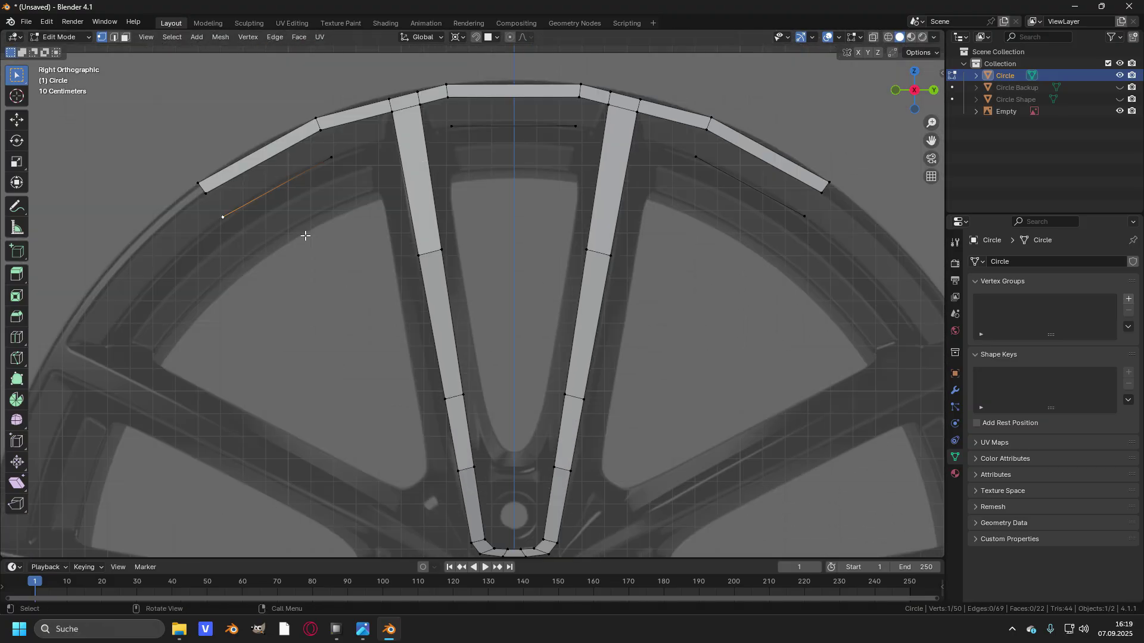
shift+scroll(774, 298, down, 2)
key(shift+d)
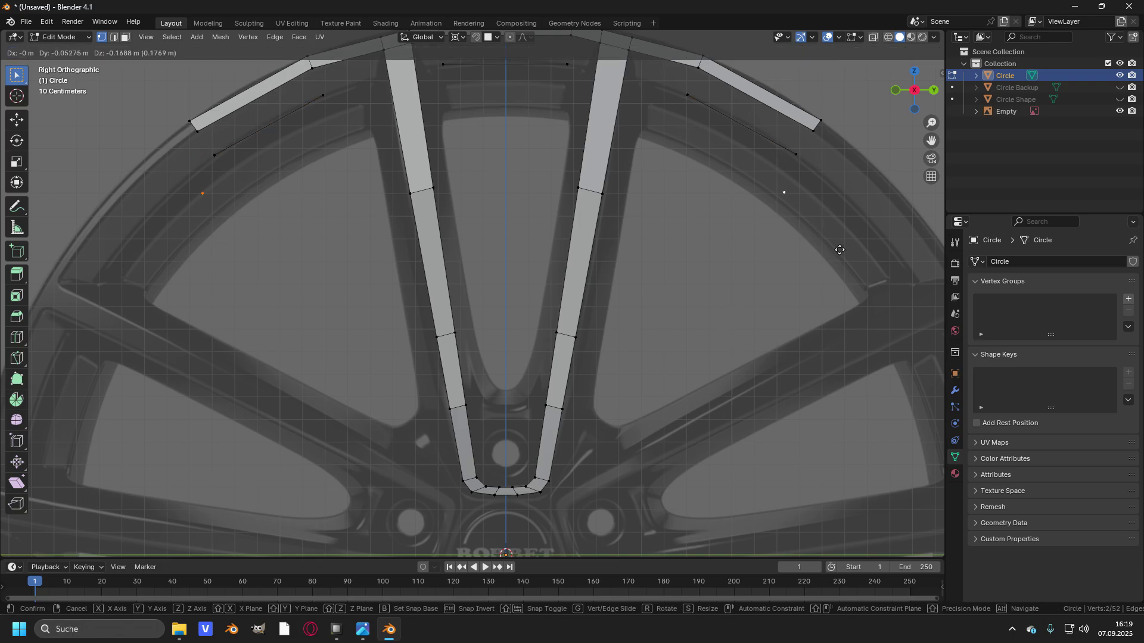
right_click(864, 191)
key(s)
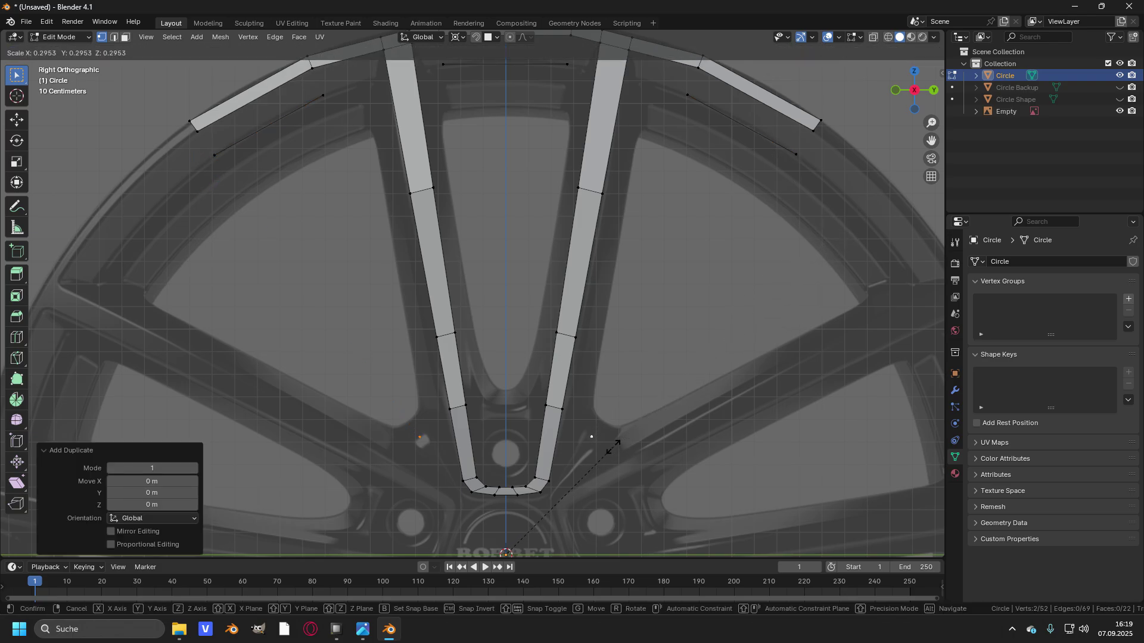
click(618, 442)
- Extrude the two hub-side vertices in place and scale the new pair to 0.811 around the Median Point
scroll(620, 464, up, 4)
key(shift+d)
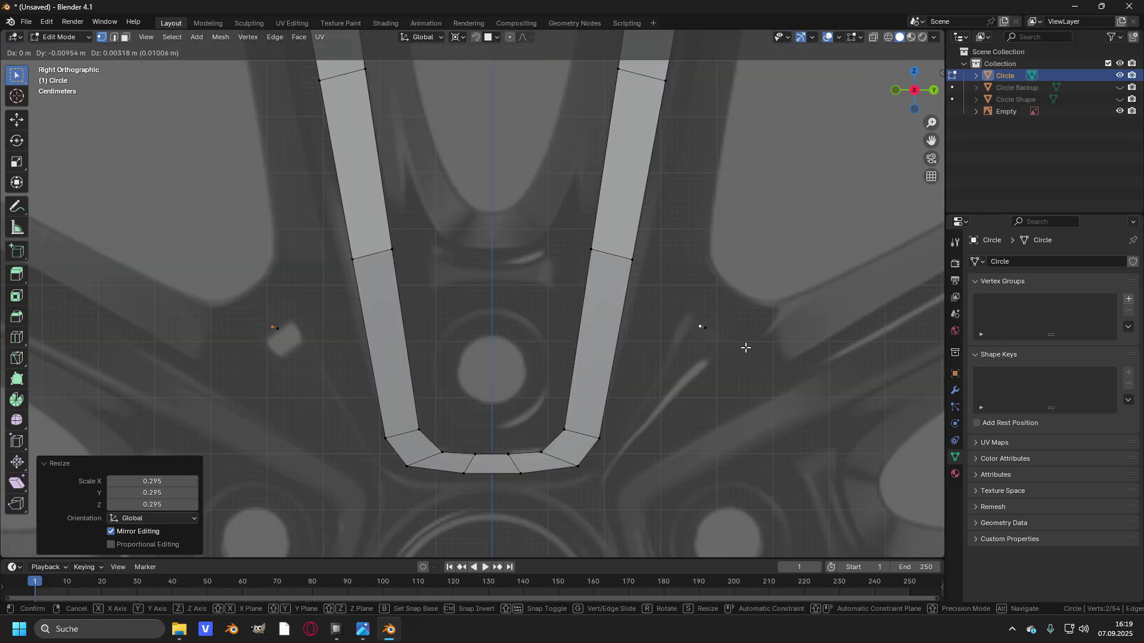
right_click(746, 347)
key(period)
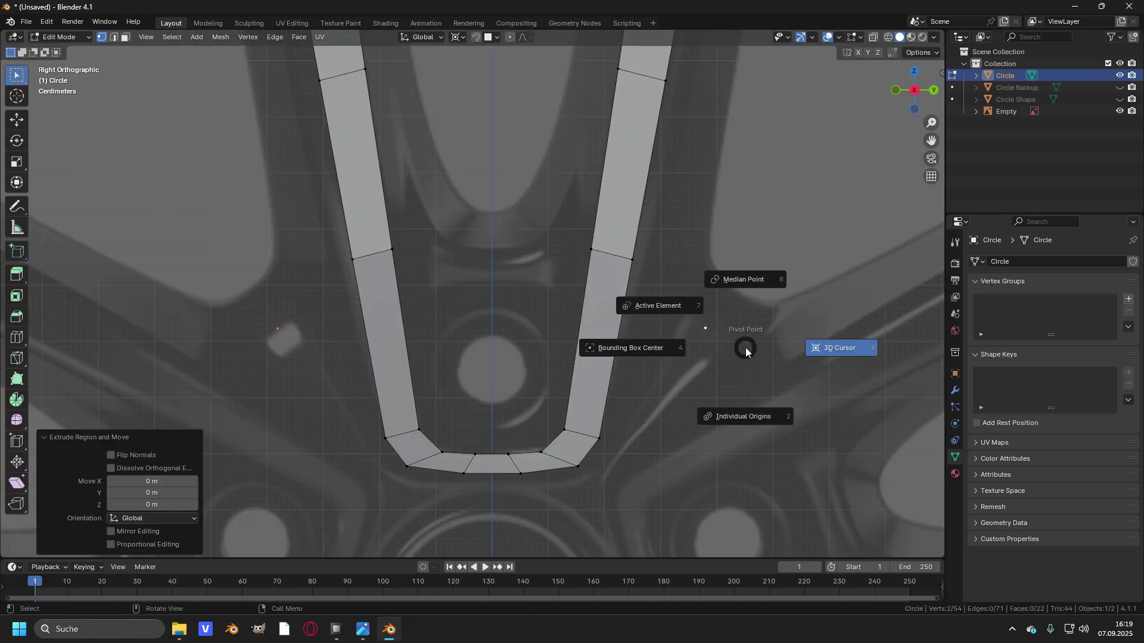
click(742, 297)
key(s)
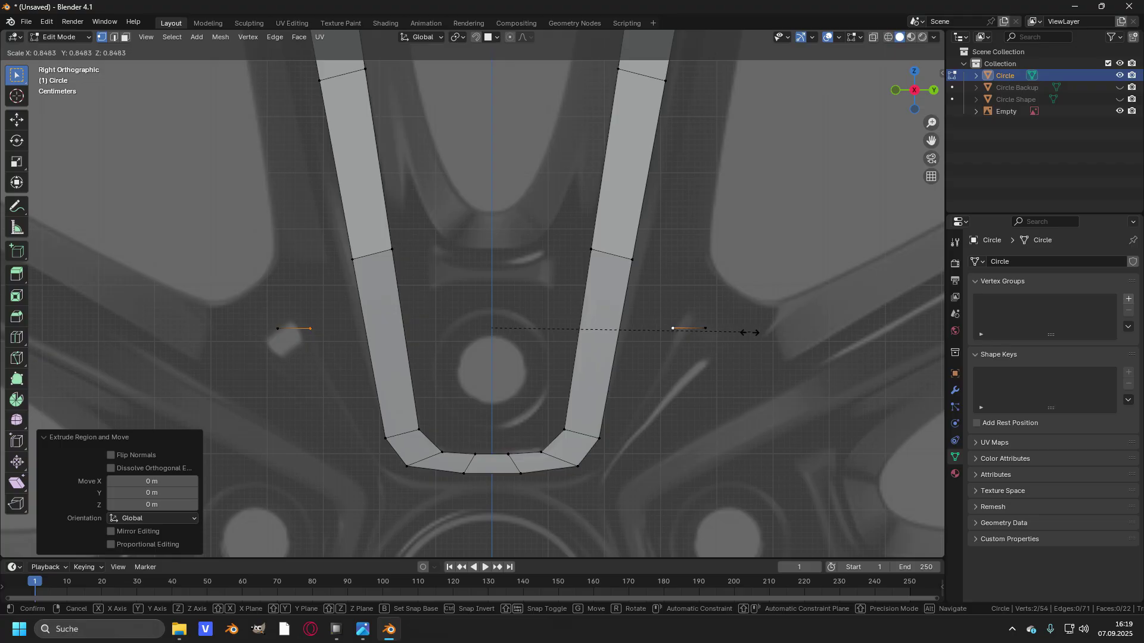
click(738, 352)
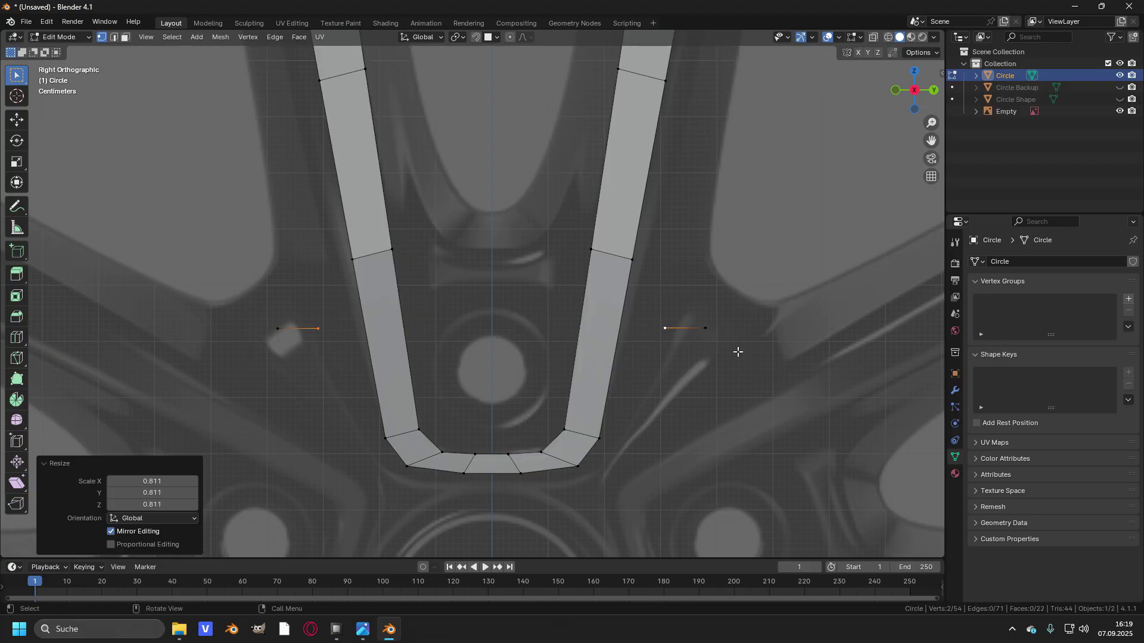
- Scale the extruded hub-side pair to about 1.09 around the 3D Cursor and narrow it to 0.883 around the Median Point
key(period)
click(780, 356)
key(s)
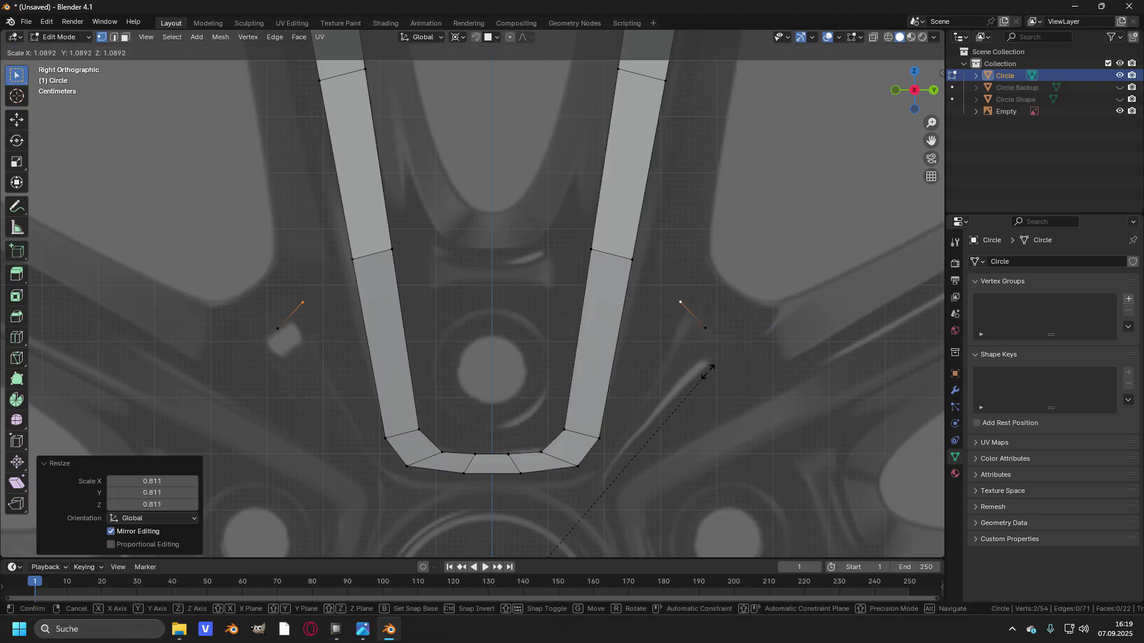
click(706, 373)
key(period)
key(Escape)
key(period)
click(726, 315)
key(s)
click(780, 331)
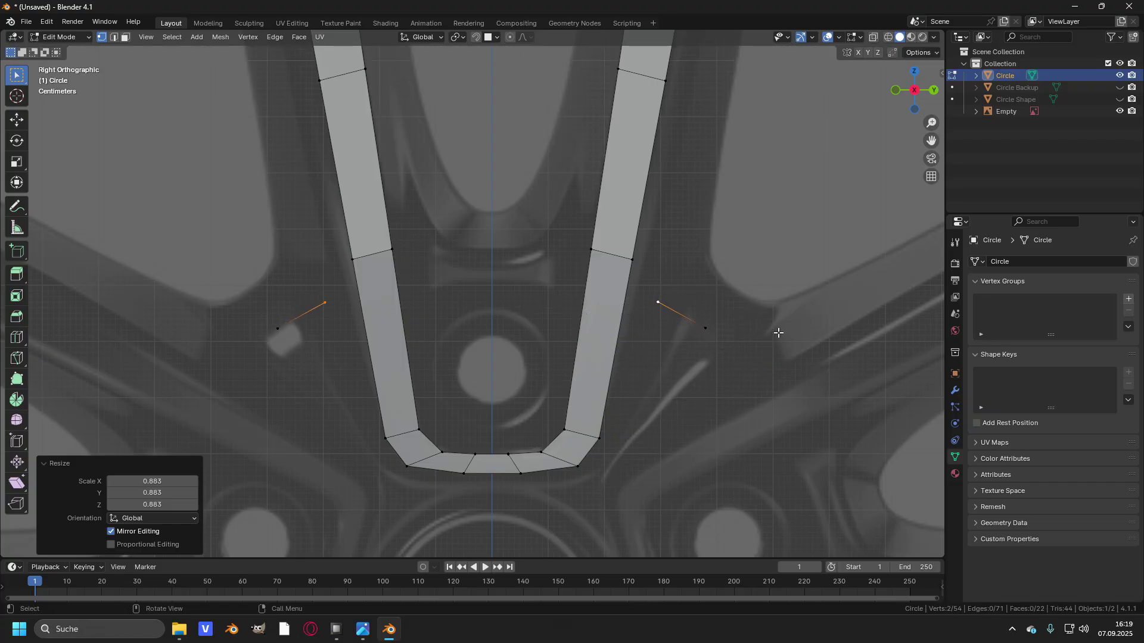
- Scale the extruded hub-side pair slightly outward around the 3D Cursor
scroll(749, 354, down, 3)
key(period)
click(807, 351)
key(s)
- Duplicate the lower rim vertices on the outer side of both spokes and scale the pair to 0.952 around the 3D Cursor
click(683, 209)
scroll(684, 209, down, 2)
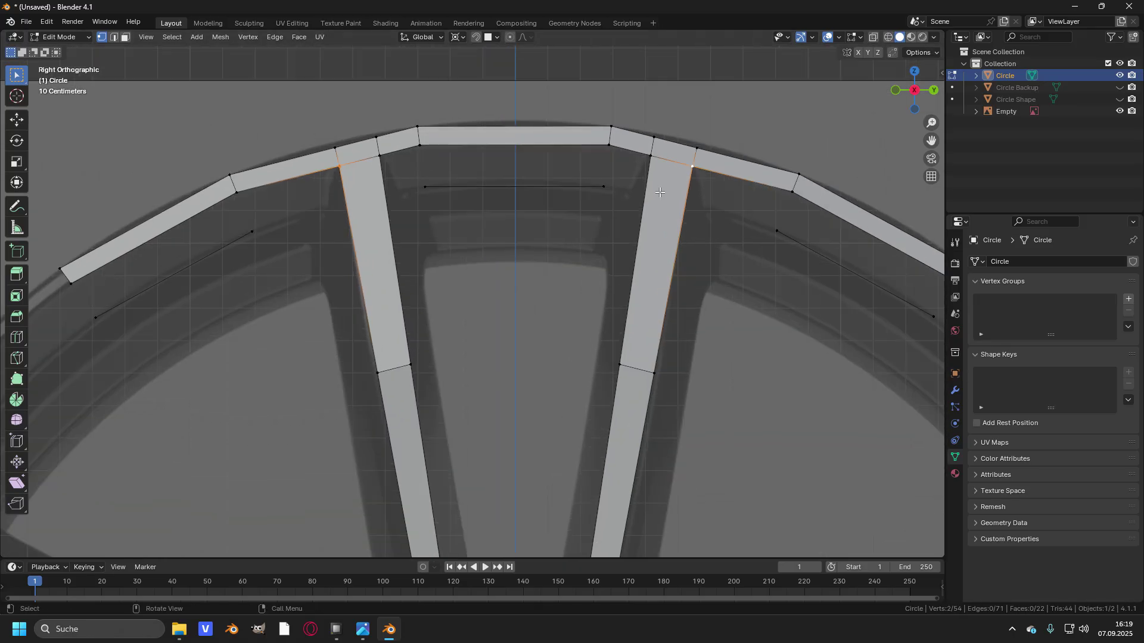
shift+middle_drag(719, 199, 735, 225)
key(shift+d)
right_click(749, 234)
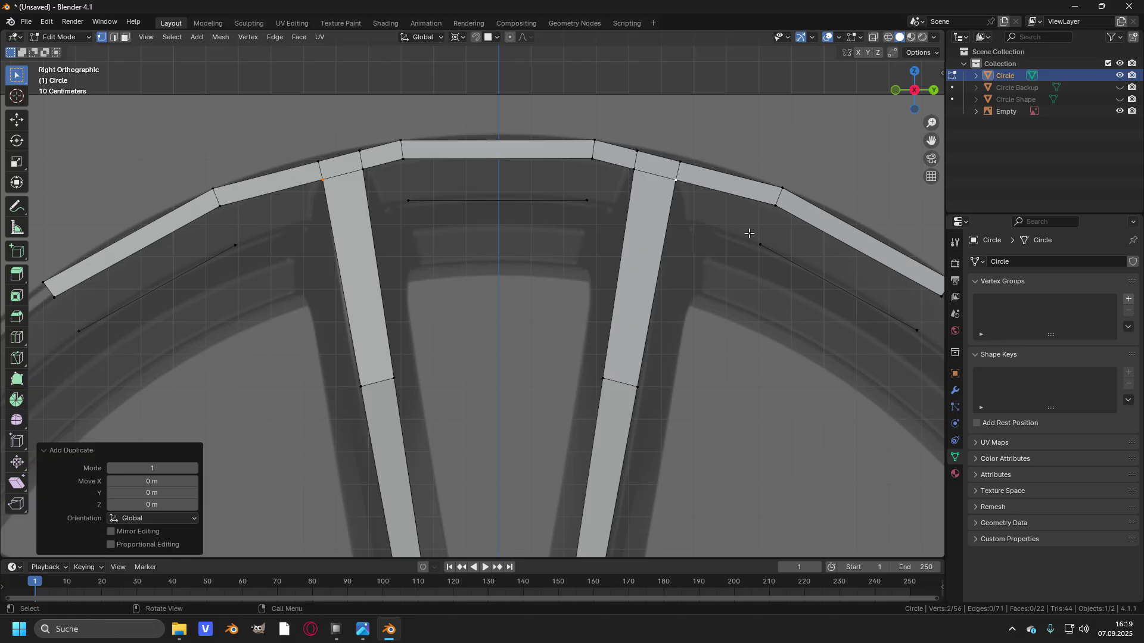
key(period)
click(746, 252)
key(s)
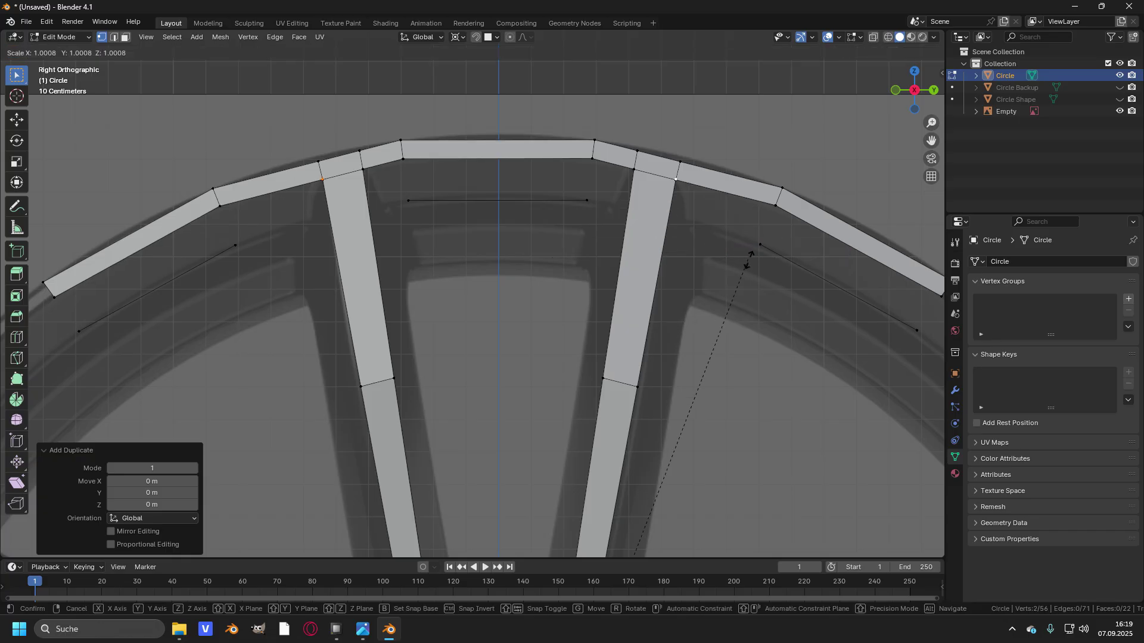
click(757, 296)
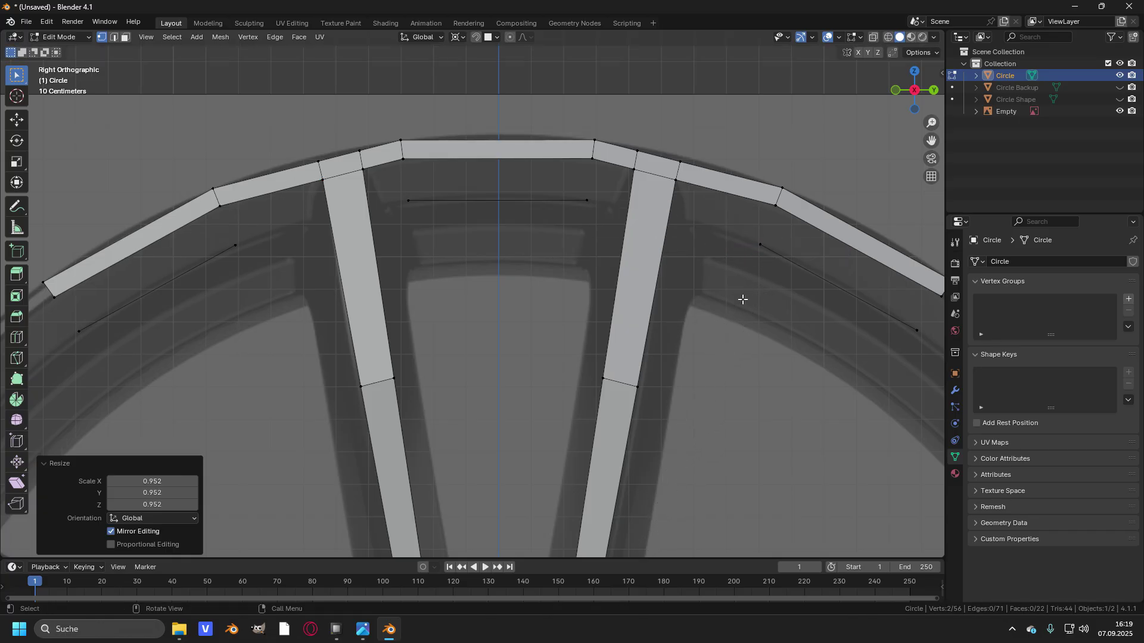
- Switch to see-through wireframe and spread the duplicated pair to the side openings' corners, scaling by 1.192 and 1.023 around the Median Point
key(alt+z)
key(s)
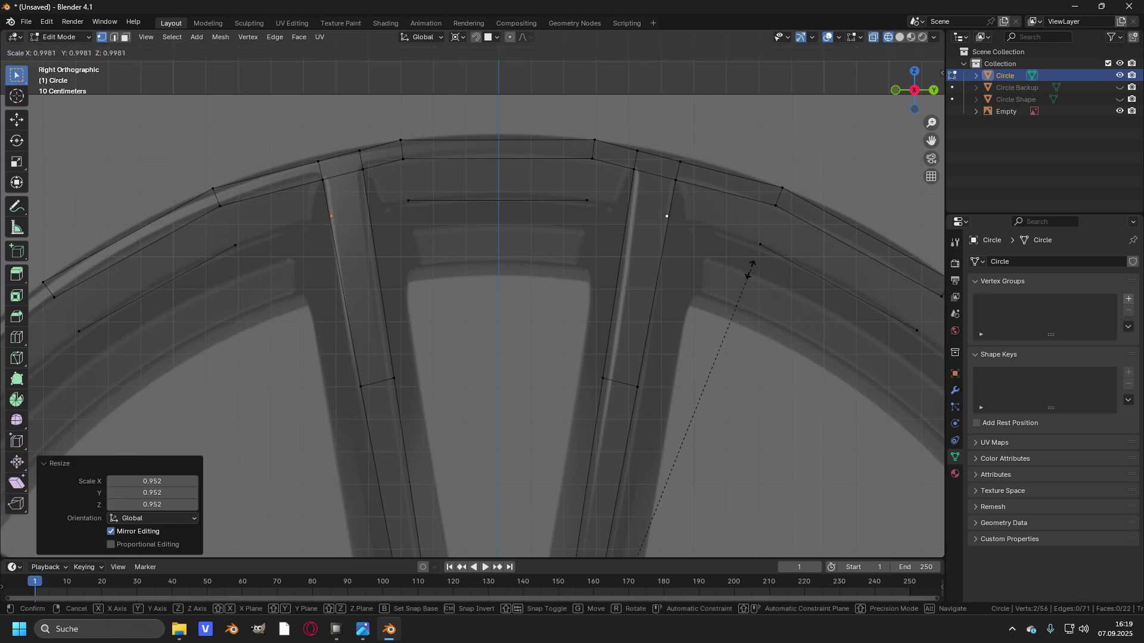
click(747, 269)
key(period)
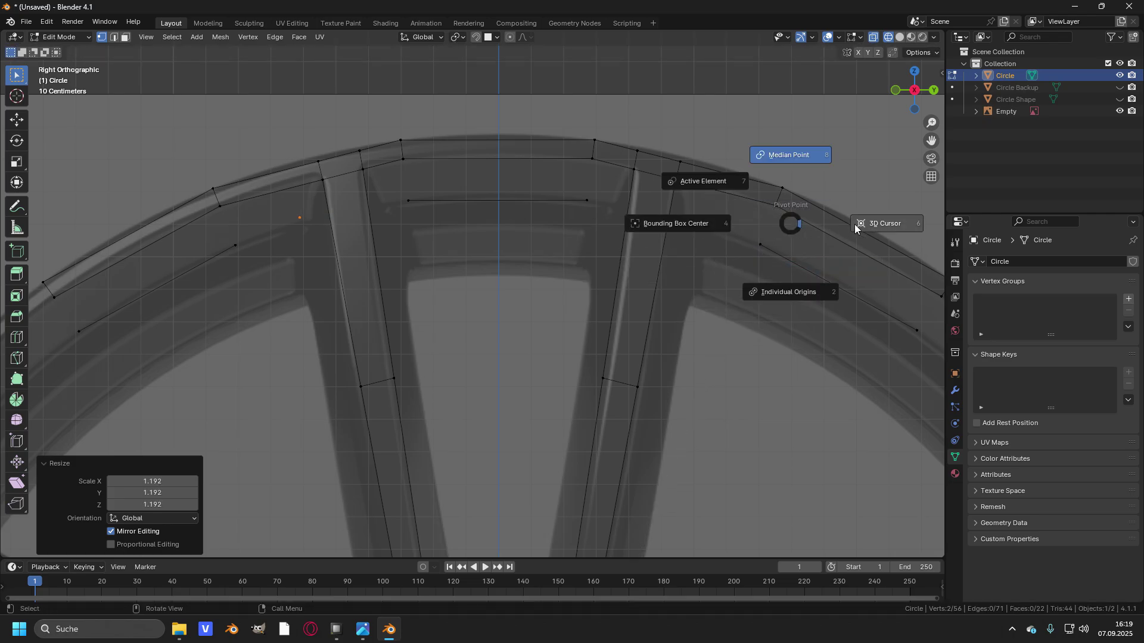
click(845, 169)
key(s)
click(749, 290)
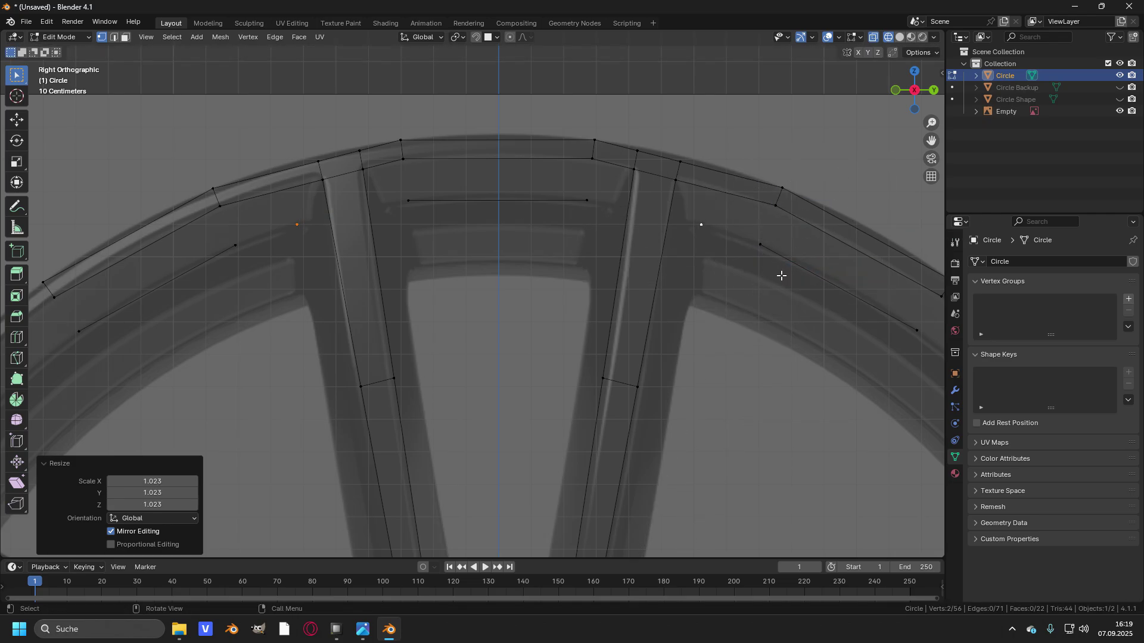
- Duplicate the lower rim vertices on the spokes' inner side, scale them to 0.948 around the 3D Cursor and narrow them around the Median Point
scroll(782, 276, up, 1)
click(332, 204)
shift+click(659, 204)
key(shift+d)
right_click(672, 248)
key(s)
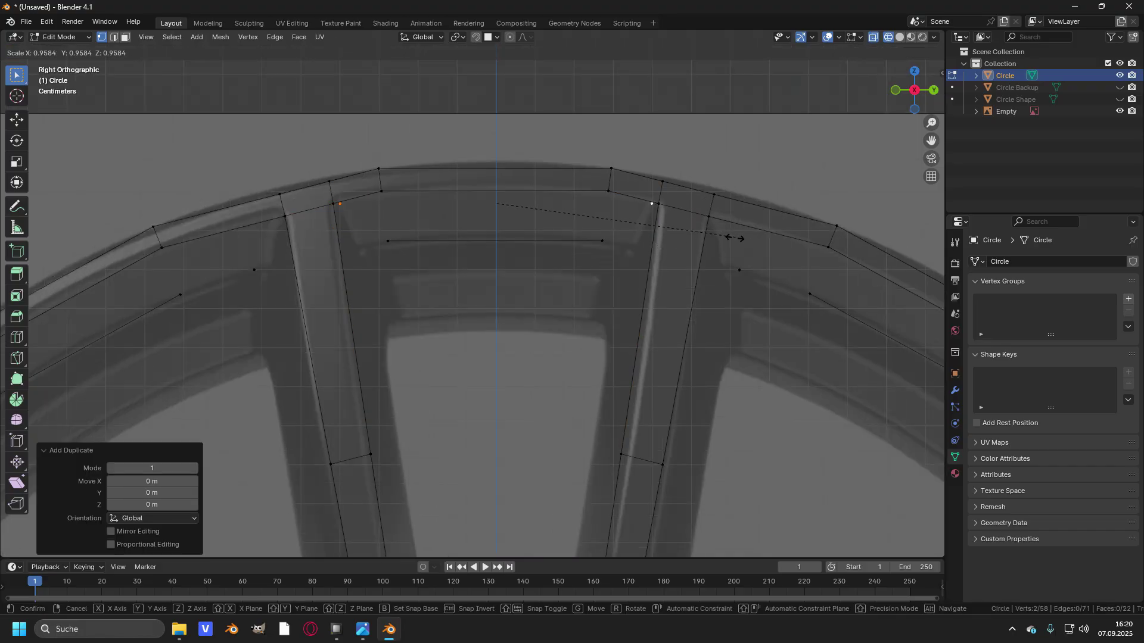
key(period)
click(797, 268)
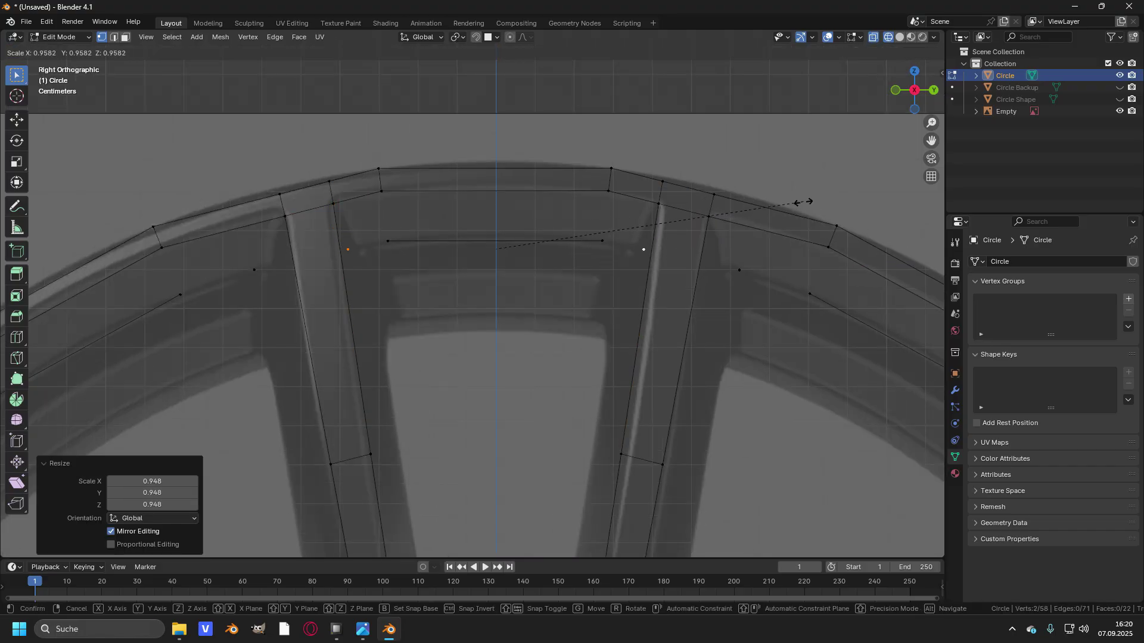
- Join the four new corner vertices to the neighbouring ends of the three inset rim edges with edges
scroll(554, 270, down, 1)
key(f)
click(430, 231)
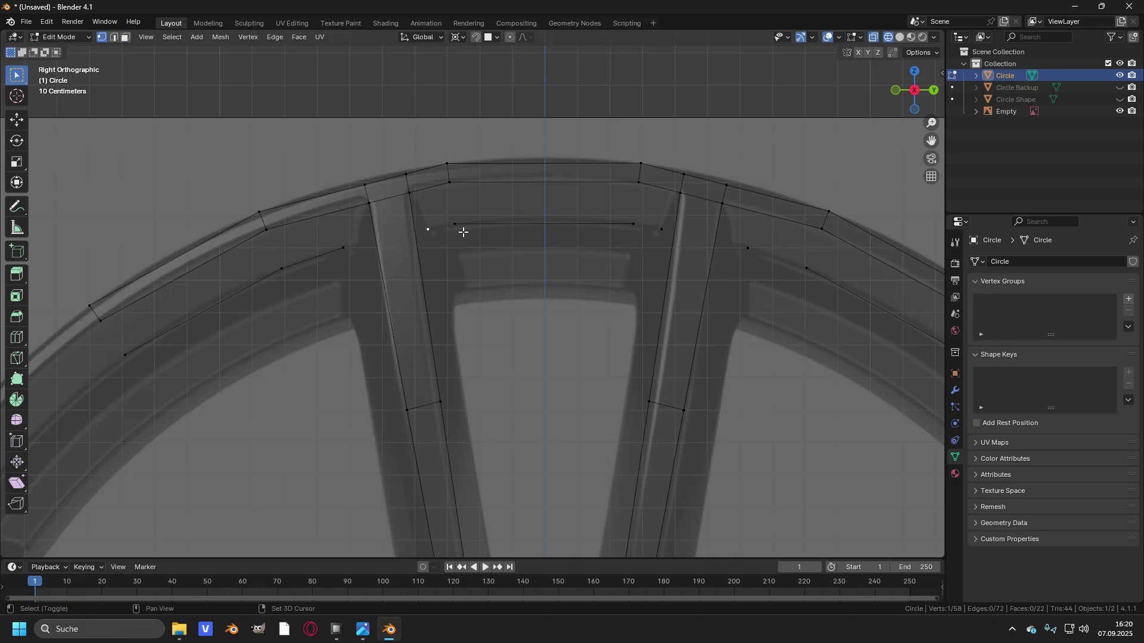
click(634, 225)
shift+click(662, 229)
scroll(737, 250, down, 3)
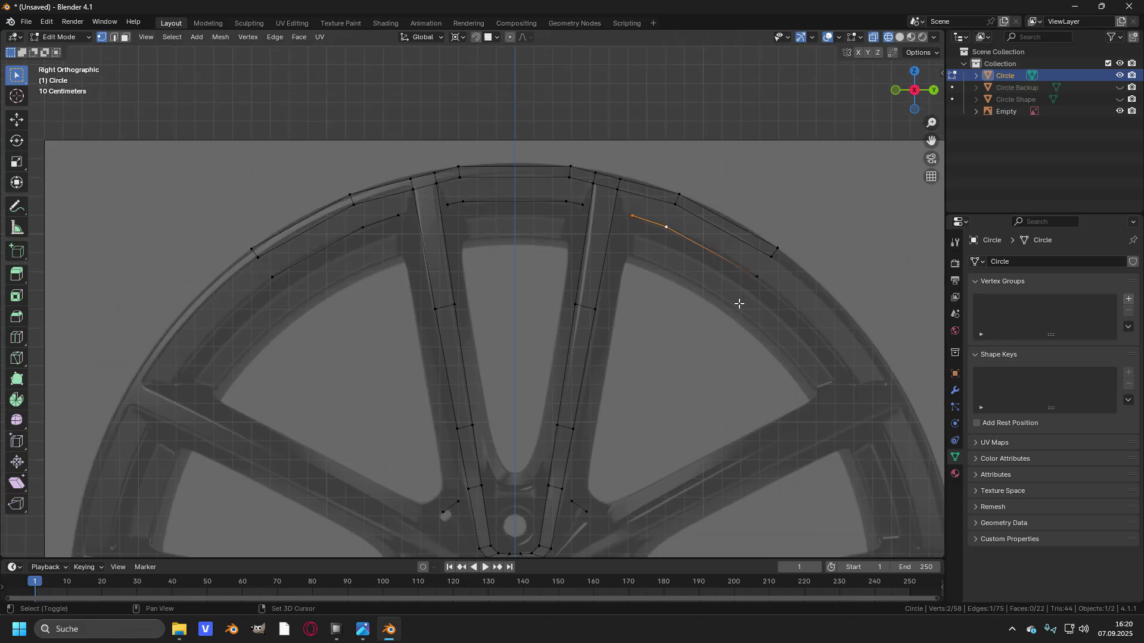
- Join each side opening's upper corner vertex to the extruded hub-side vertex with an edge along the spoke
scroll(523, 417, up, 4)
click(383, 204)
scroll(737, 227, down, 2)
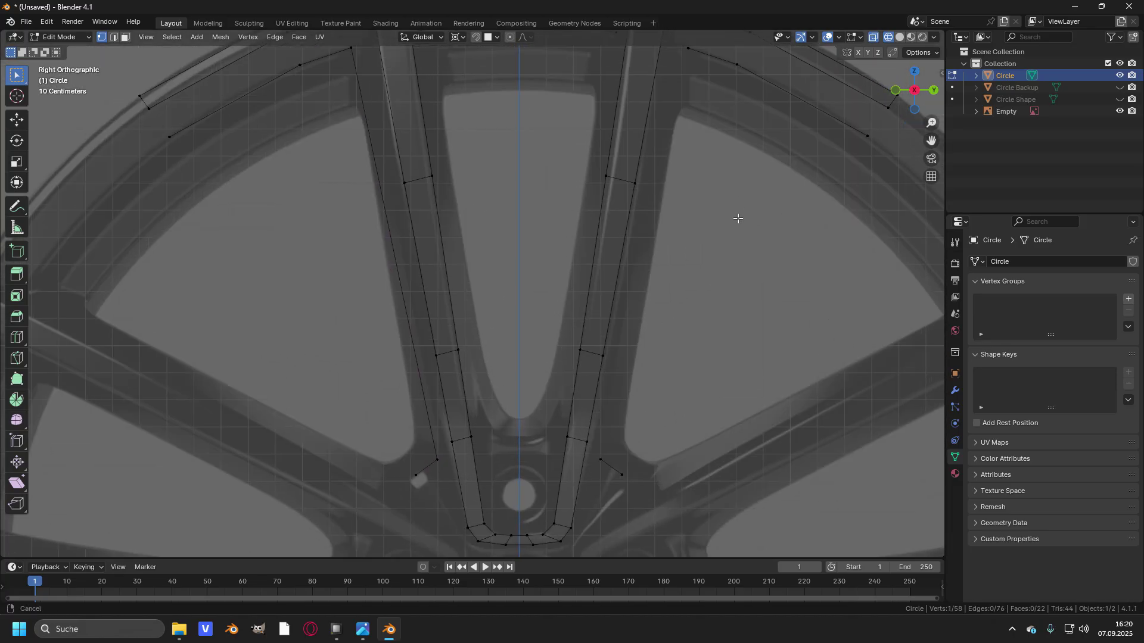
scroll(416, 289, up, 1)
- Add two loop cuts to each of the two new long edges along the spokes and clear the selection
key(ctrl+r)
scroll(418, 308, up, 1)
click(417, 308)
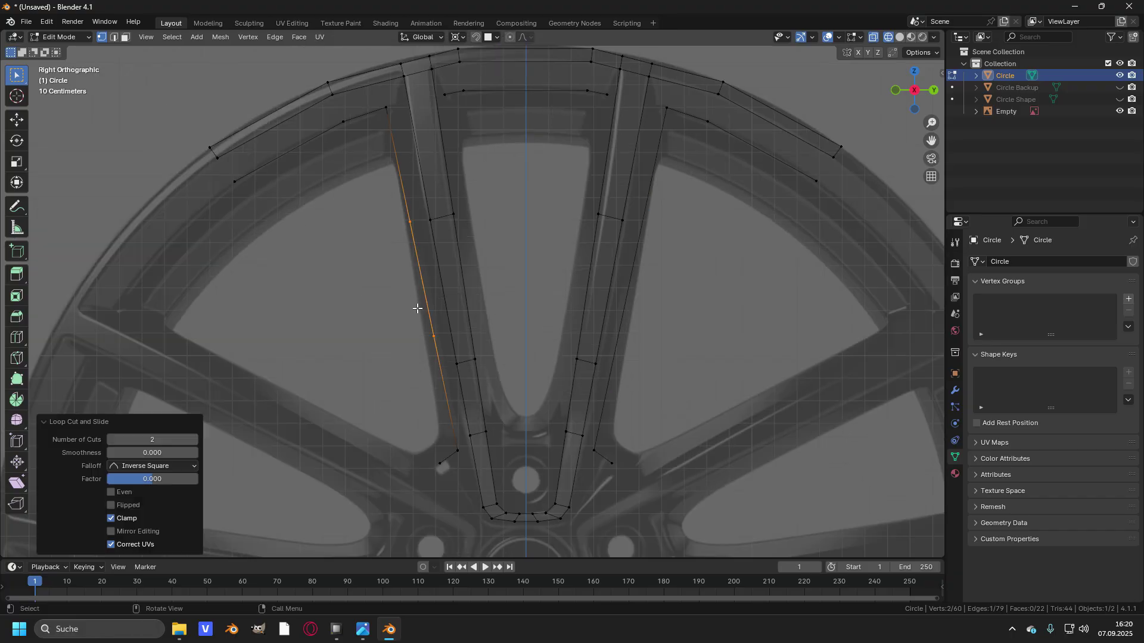
key(ctrl+r)
click(628, 296)
click(528, 123)
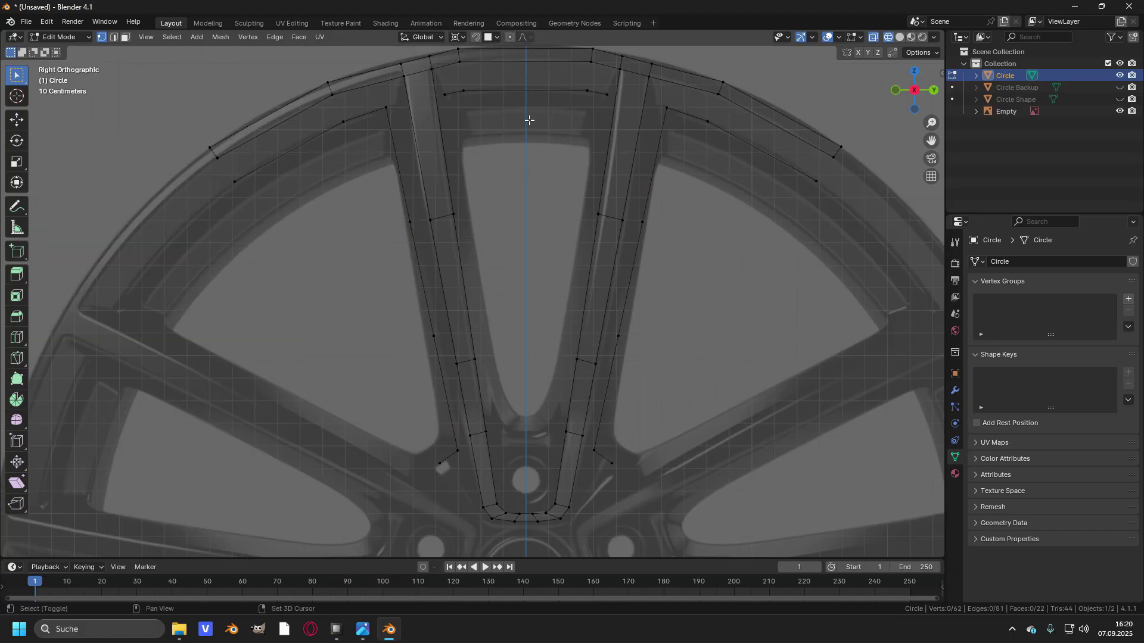
- Extrude the lower hub-side edge chain between the two spokes, scale it to 1.141 and shift it slightly down along Z
scroll(500, 378, up, 3)
click(444, 337)
ctrl+click(499, 361)
ctrl+click(594, 339)
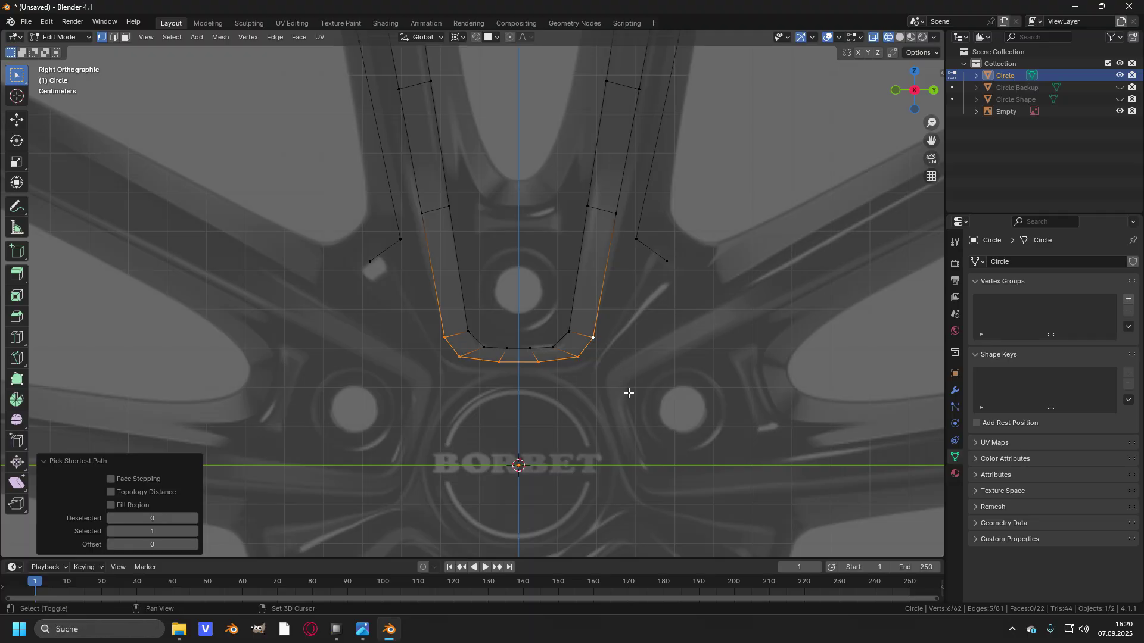
scroll(574, 328, up, 1)
scroll(598, 324, up, 1)
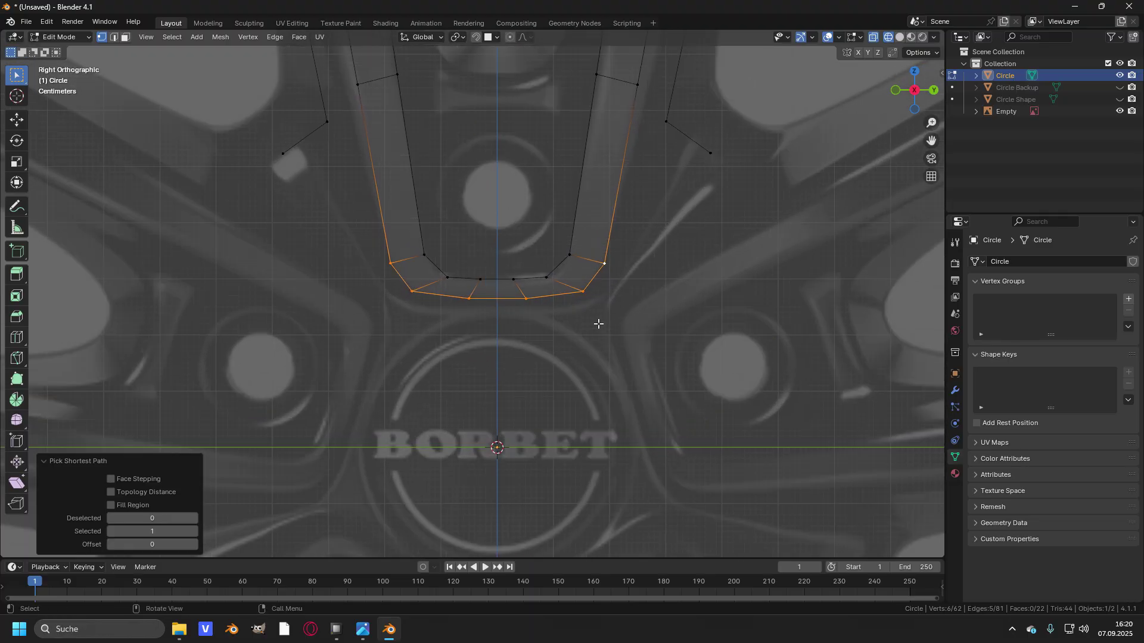
shift+scroll(618, 304, up, 1)
key(e)
right_click(650, 321)
key(s)
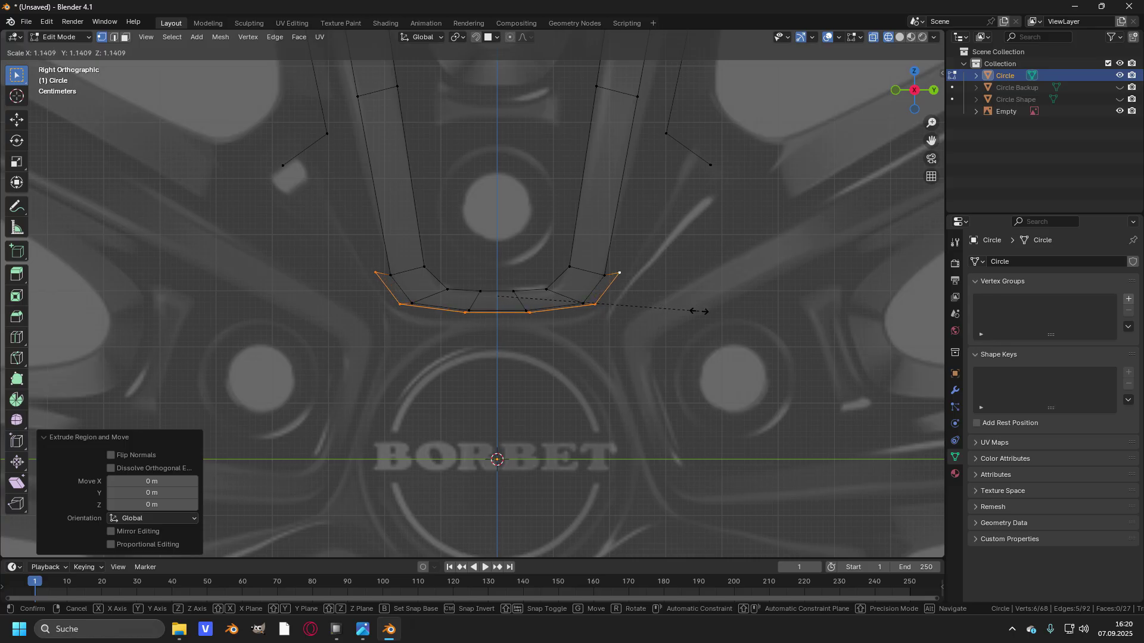
click(700, 311)
scroll(560, 281, up, 1)
key(g)
key(z)
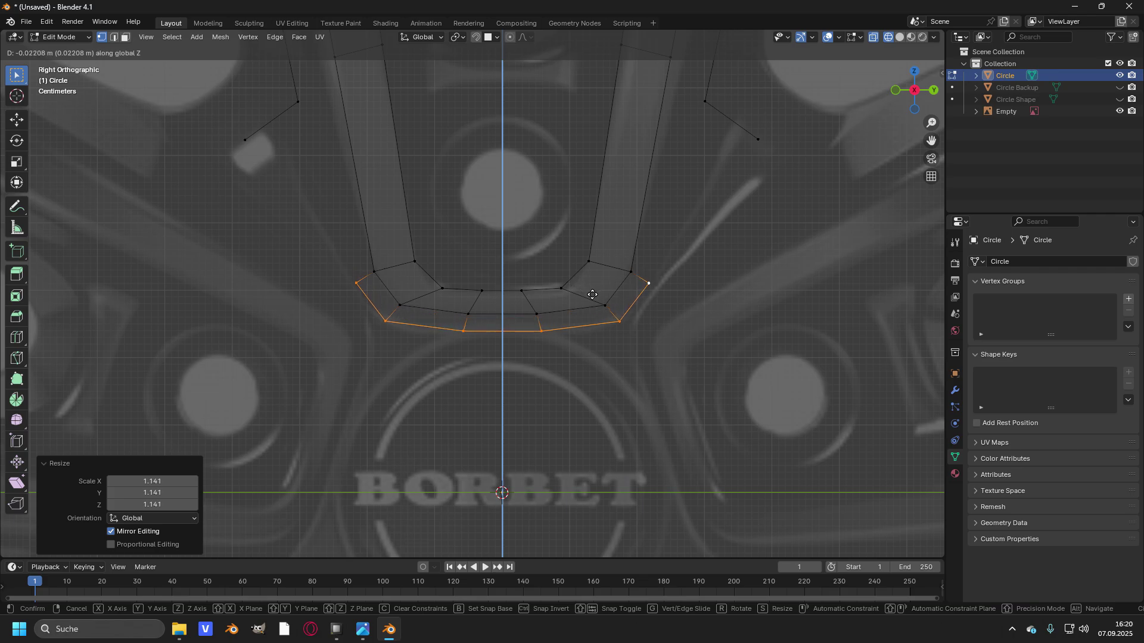
- Join each side opening's lower corner vertex to the nearest end of the newly extruded outer hub chain with an edge
key(f)
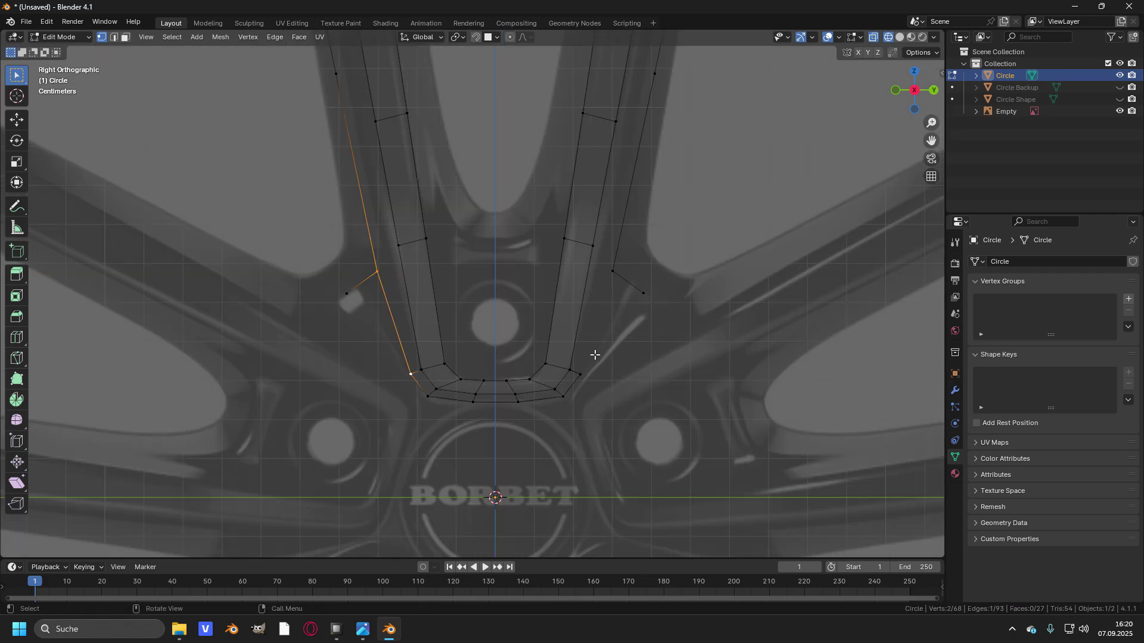
key(ctrl+shift+m)
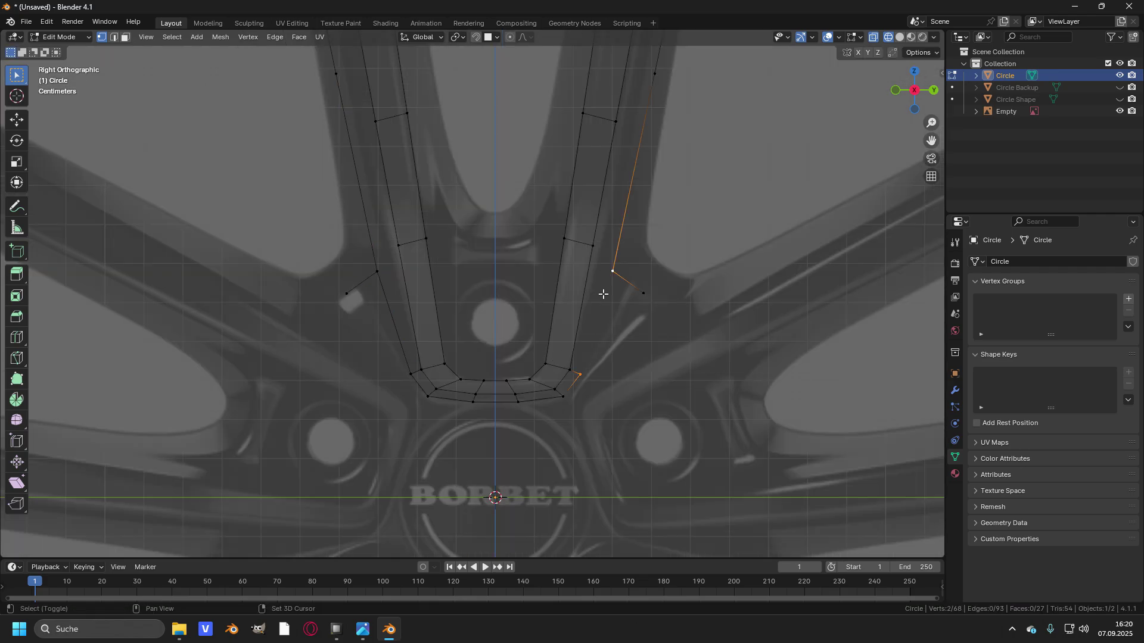
click(691, 268)
key(a)
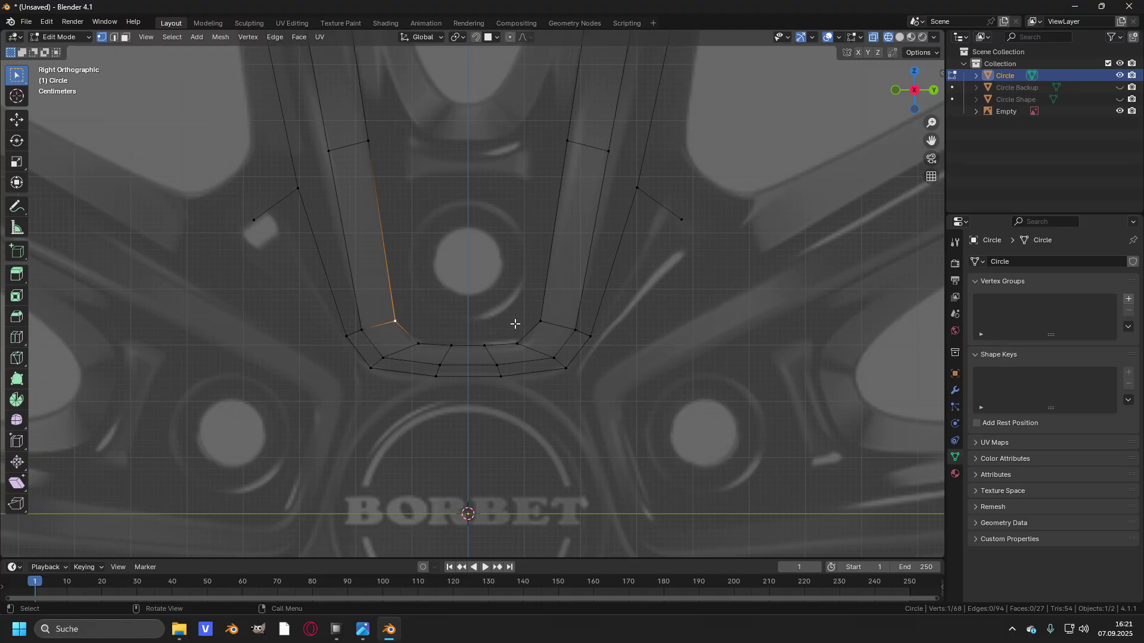
- Extrude the inner hub-side edge chain upward, scale it down, adjust its height along Z and clear the selection
ctrl+click(536, 322)
shift+middle_drag(554, 325, 575, 353)
key(g)
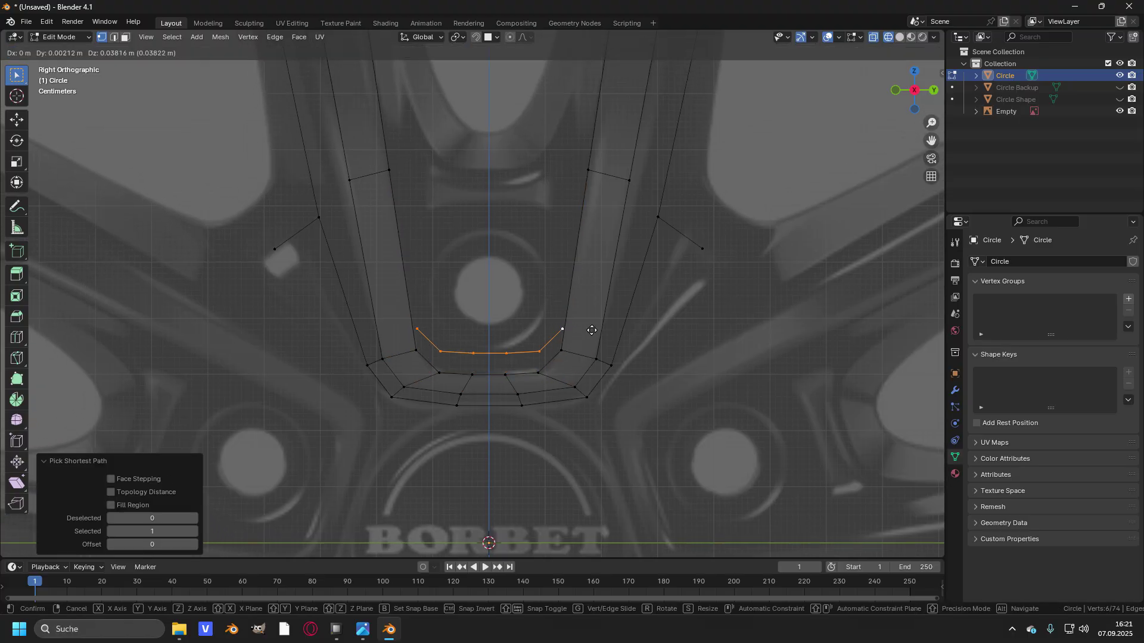
click(593, 341)
key(s)
click(667, 332)
key(g)
key(z)
click(493, 342)
click(437, 352)
click(429, 299)
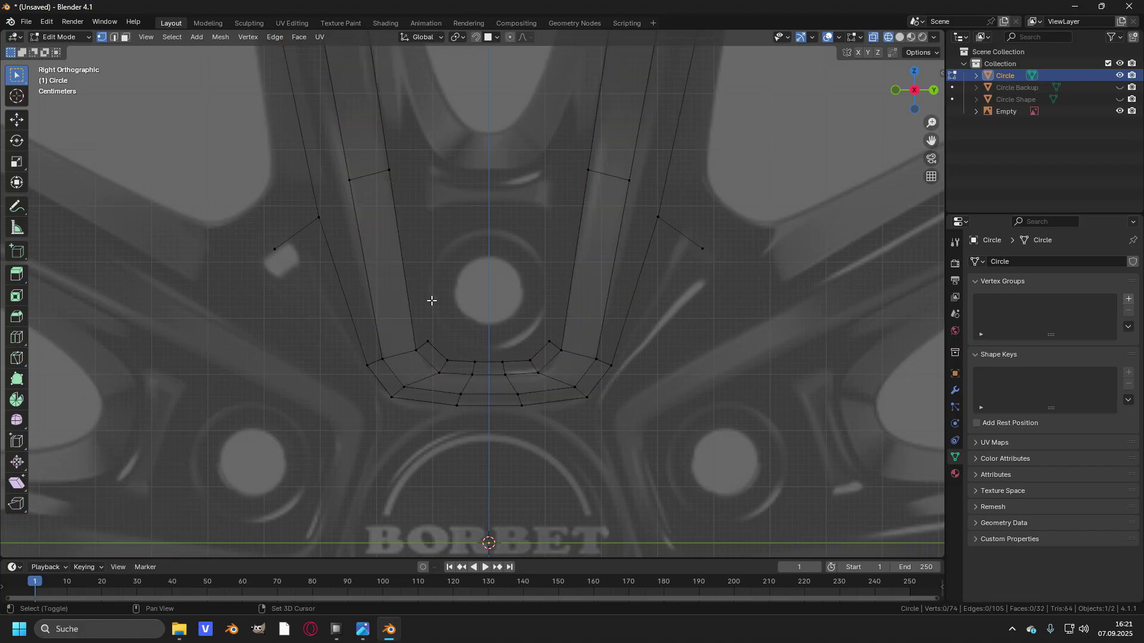
- Connect the centre opening's upper corners to the inner hub chain's ends with edges and add two loop cuts to each edge
shift+middle_drag(429, 299, 436, 464)
scroll(437, 463, down, 3)
key(ctrl+r)
click(548, 242)
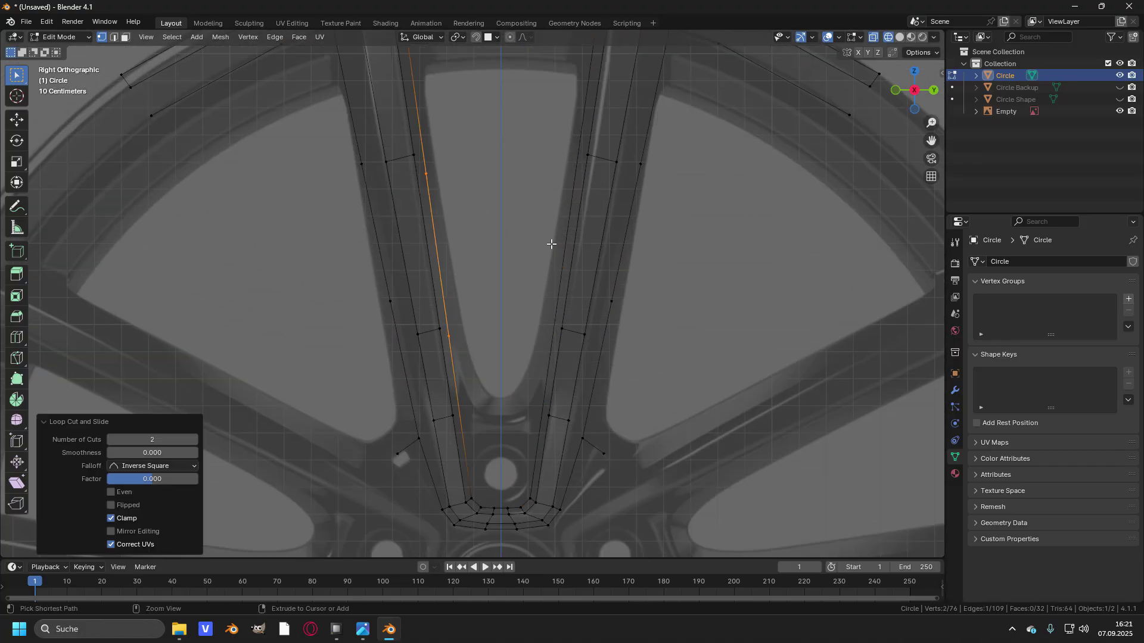
scroll(757, 333, up, 2)
scroll(756, 334, down, 2)
- Select the continuous outer outline from the first side opening's rim edge, along the spokes and around the hub, to the opposite opening
click(386, 227)
ctrl+click(433, 355)
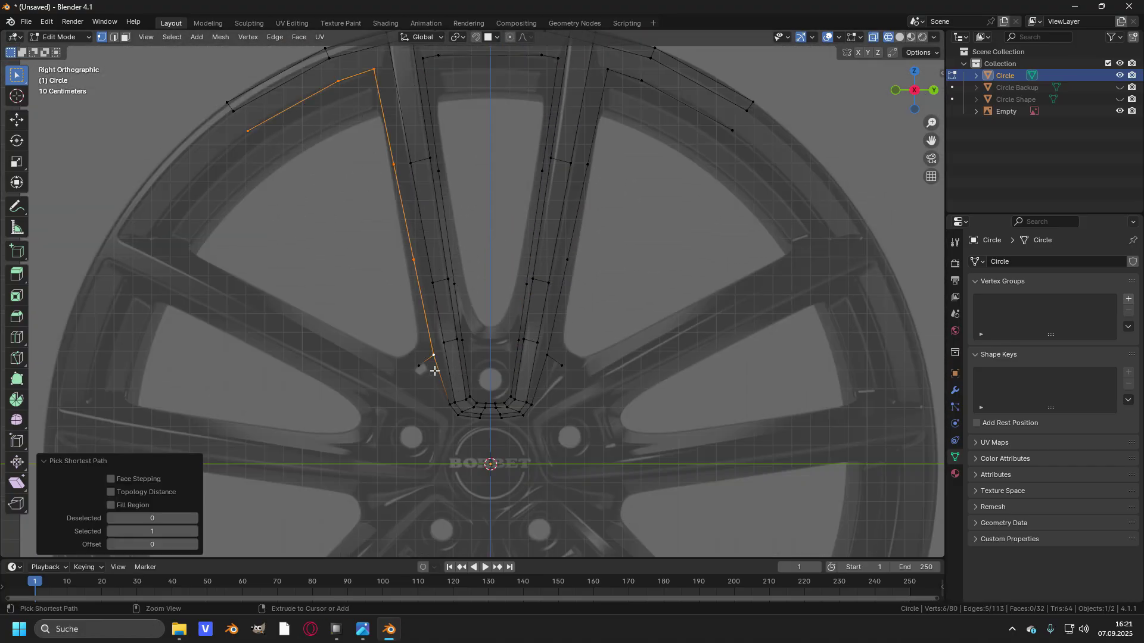
ctrl+click(458, 415)
scroll(498, 424, up, 2)
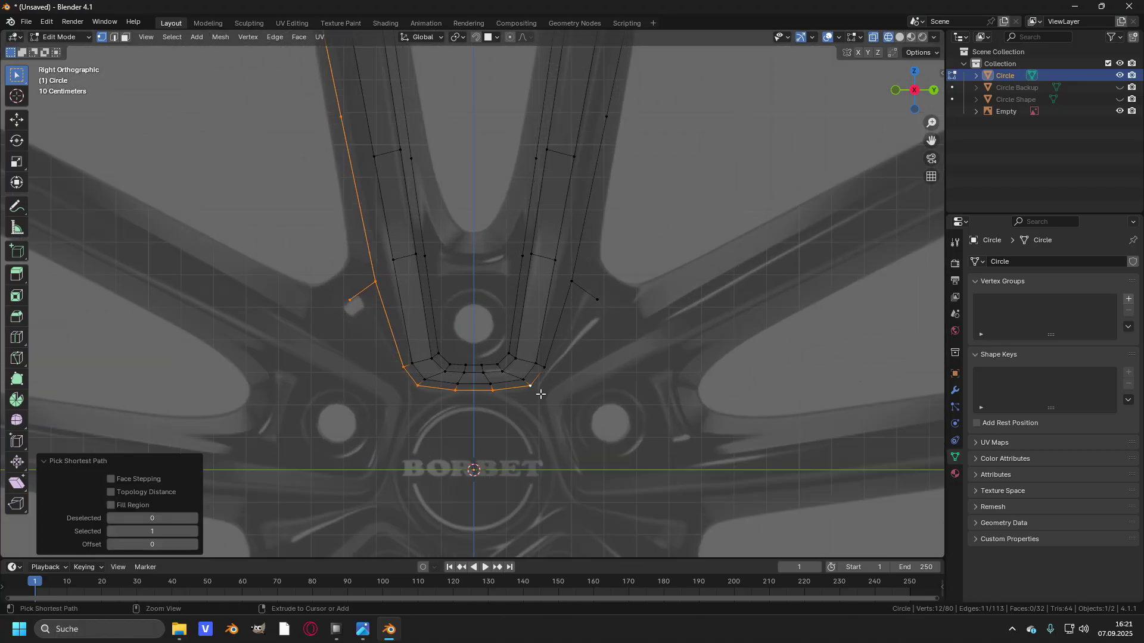
ctrl+click(597, 303)
scroll(587, 280, down, 4)
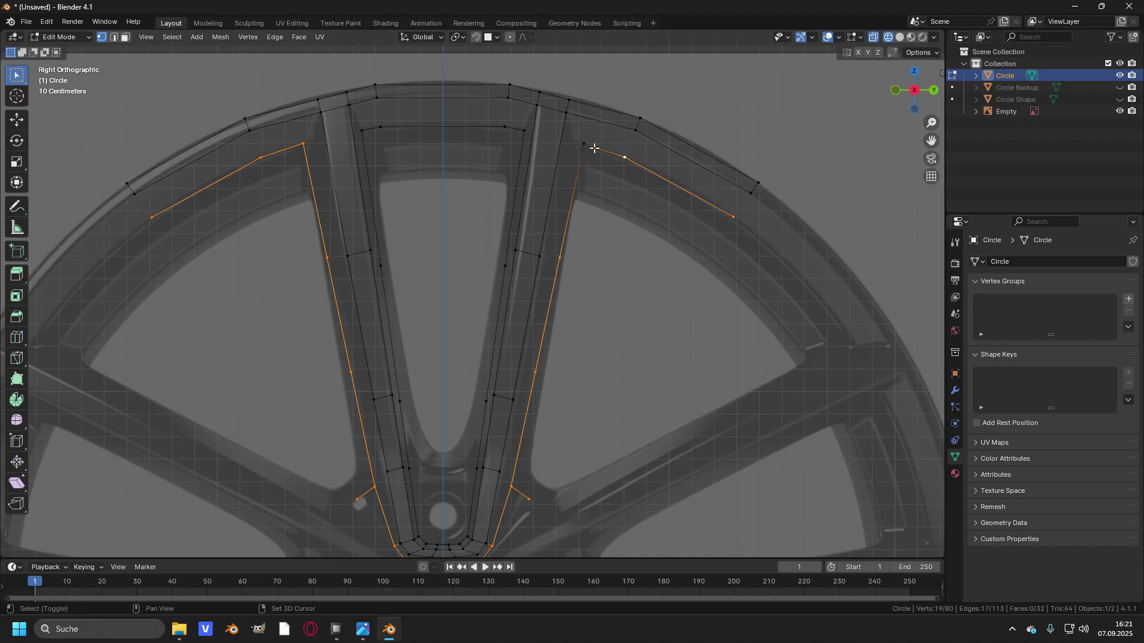
- Add the complete outline of the centre opening, including its inner hub chain, to the selection
ctrl+shift+click(505, 265)
key(ctrl+z)
scroll(480, 388, up, 2)
ctrl+click(460, 545)
scroll(524, 360, down, 2)
- Turn off X-ray display and unhide the Circle Shape disc behind the traced segment
key(shift+z)
scroll(625, 327, down, 3)
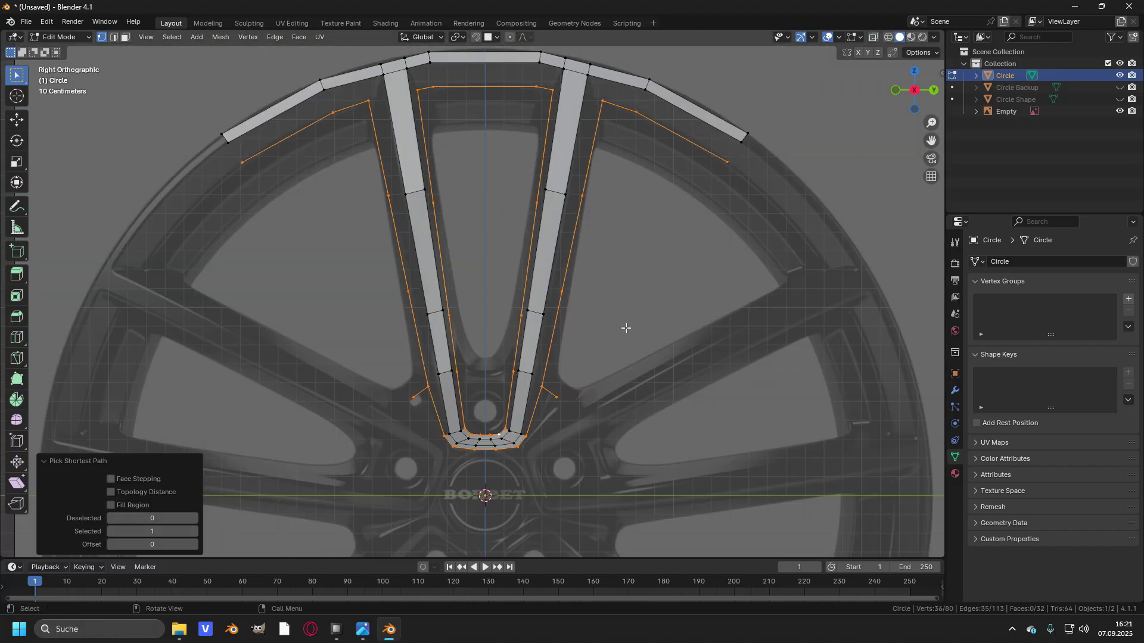
scroll(562, 301, down, 3)
scroll(561, 300, up, 3)
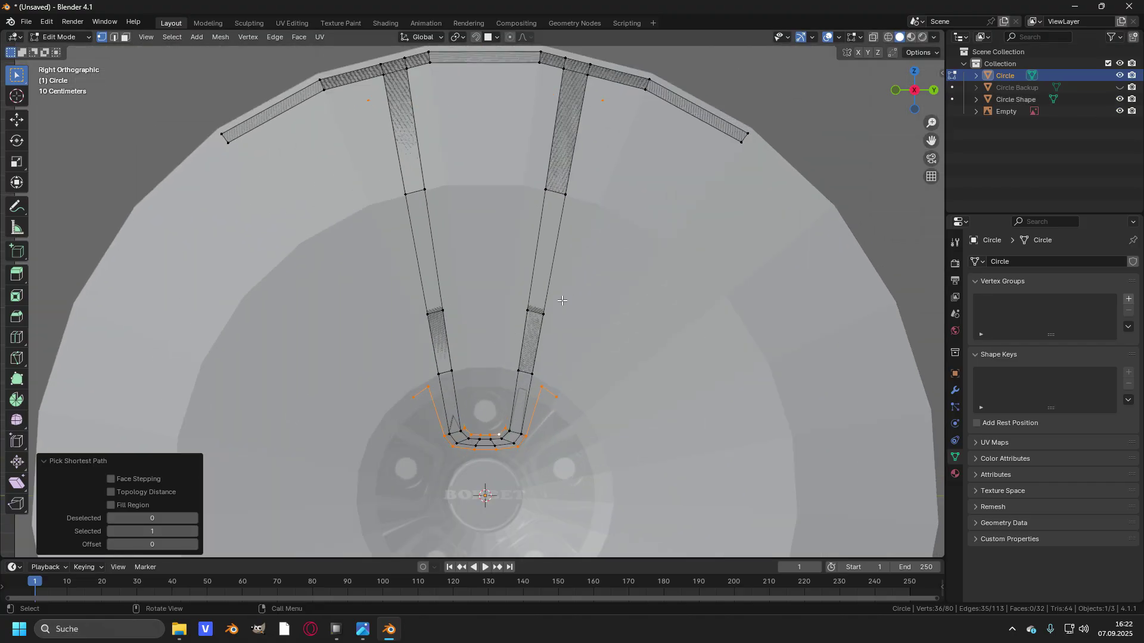